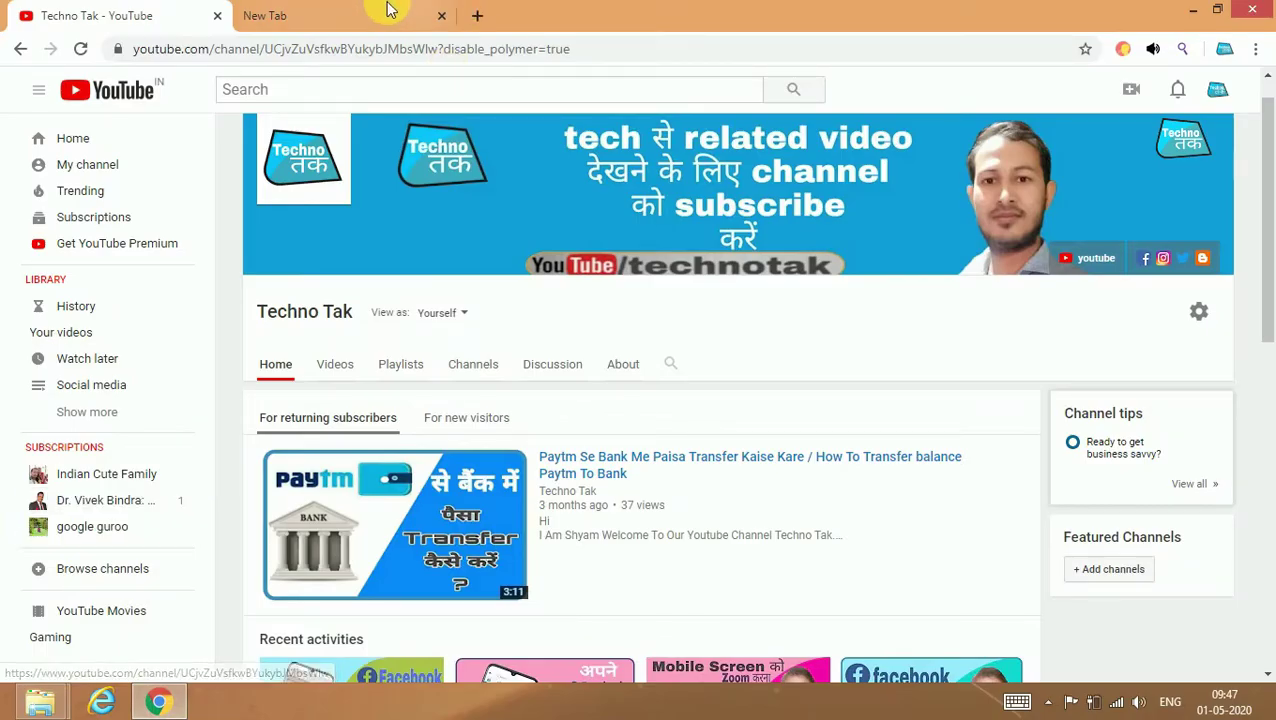
Step: Go to google.com in the new tab and launch Google Drive from the Google apps grid
click(364, 18)
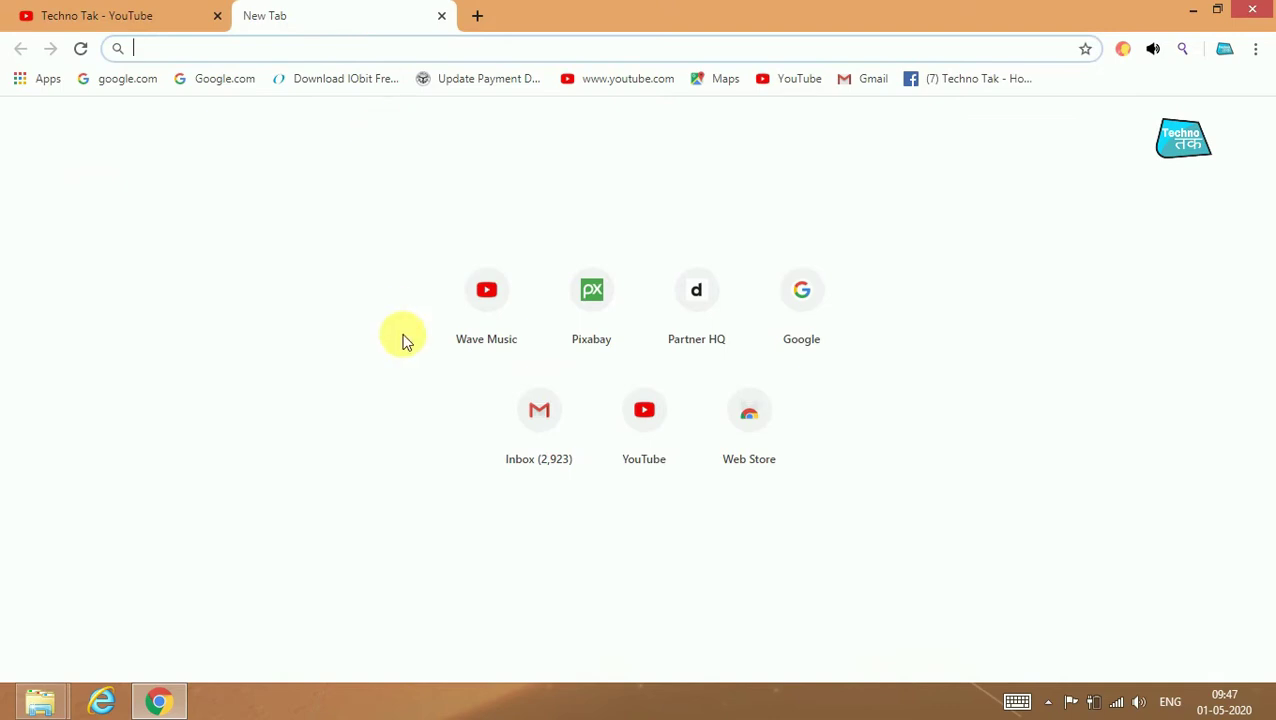
click(221, 87)
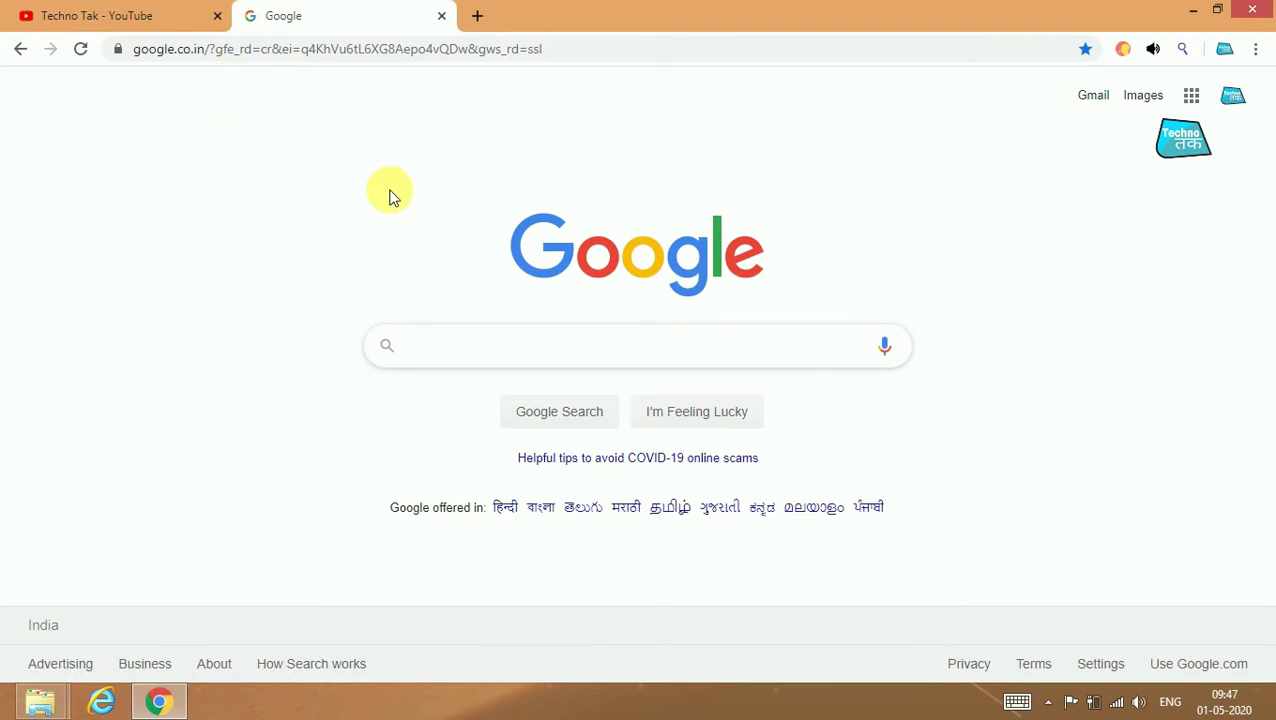
click(1193, 98)
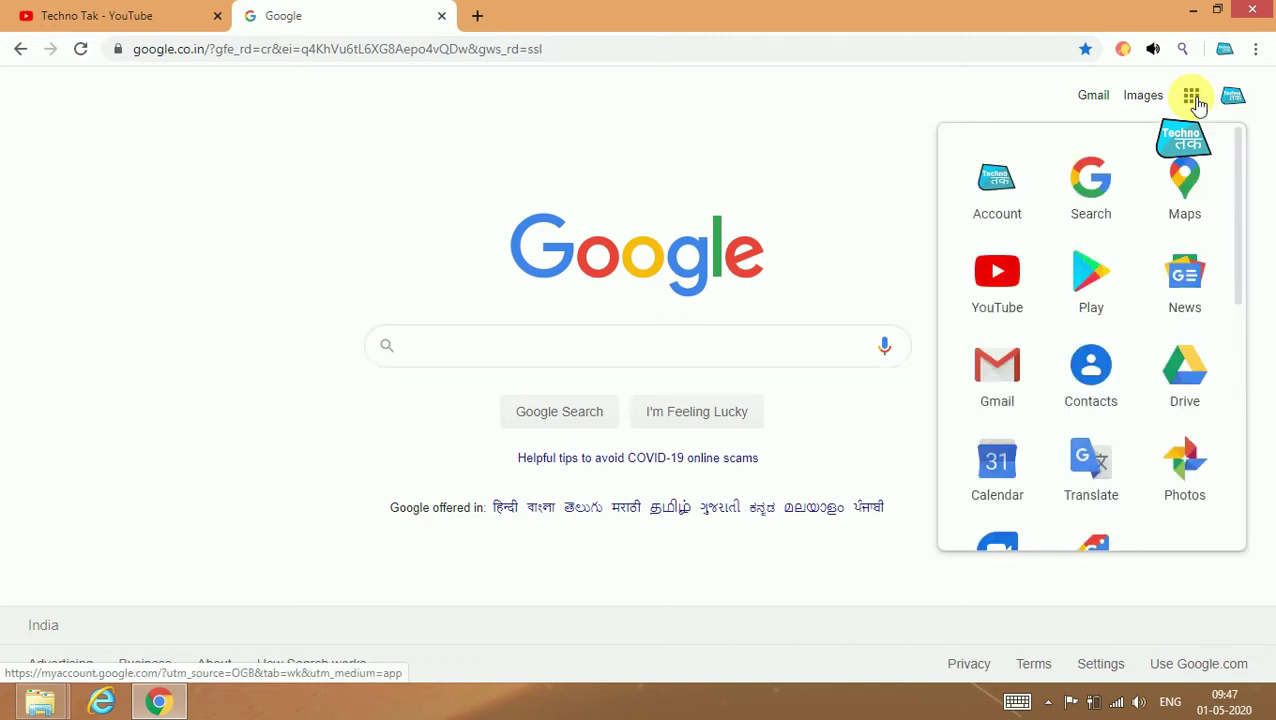
click(1188, 374)
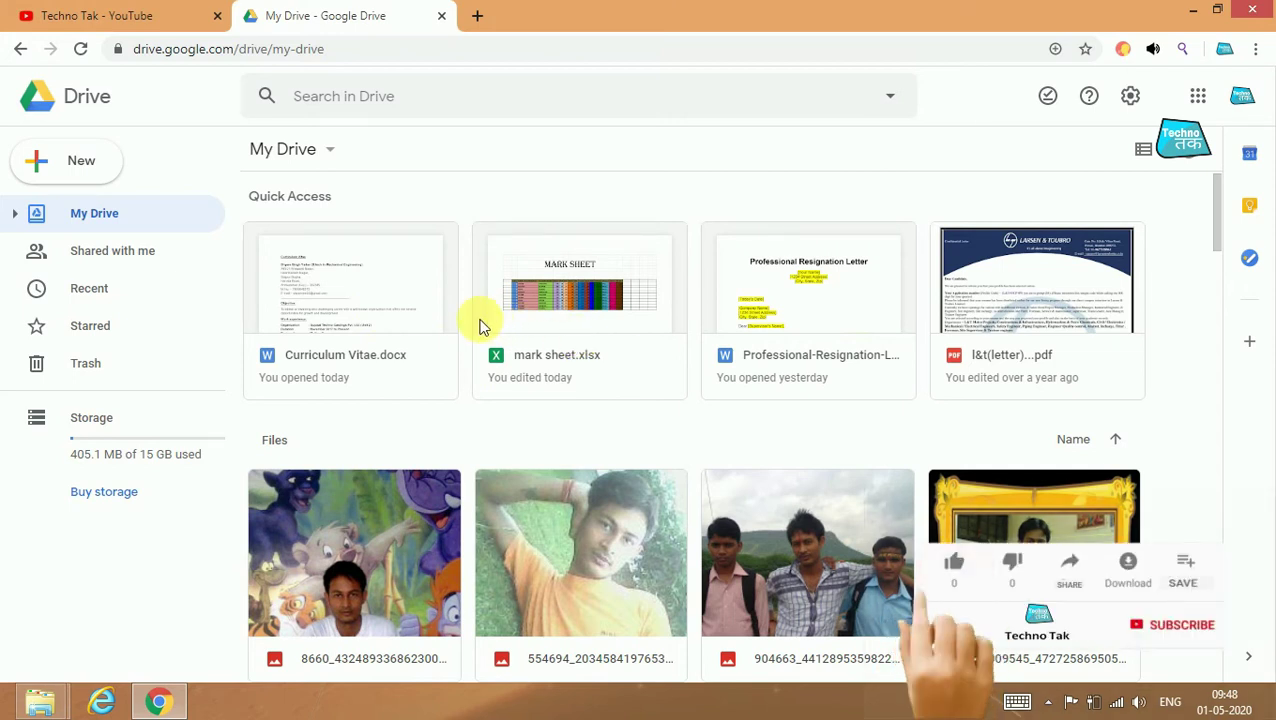
Step: Upload the Curriculum Vitae and mark sheet files from the Desktop via New > File upload
click(52, 168)
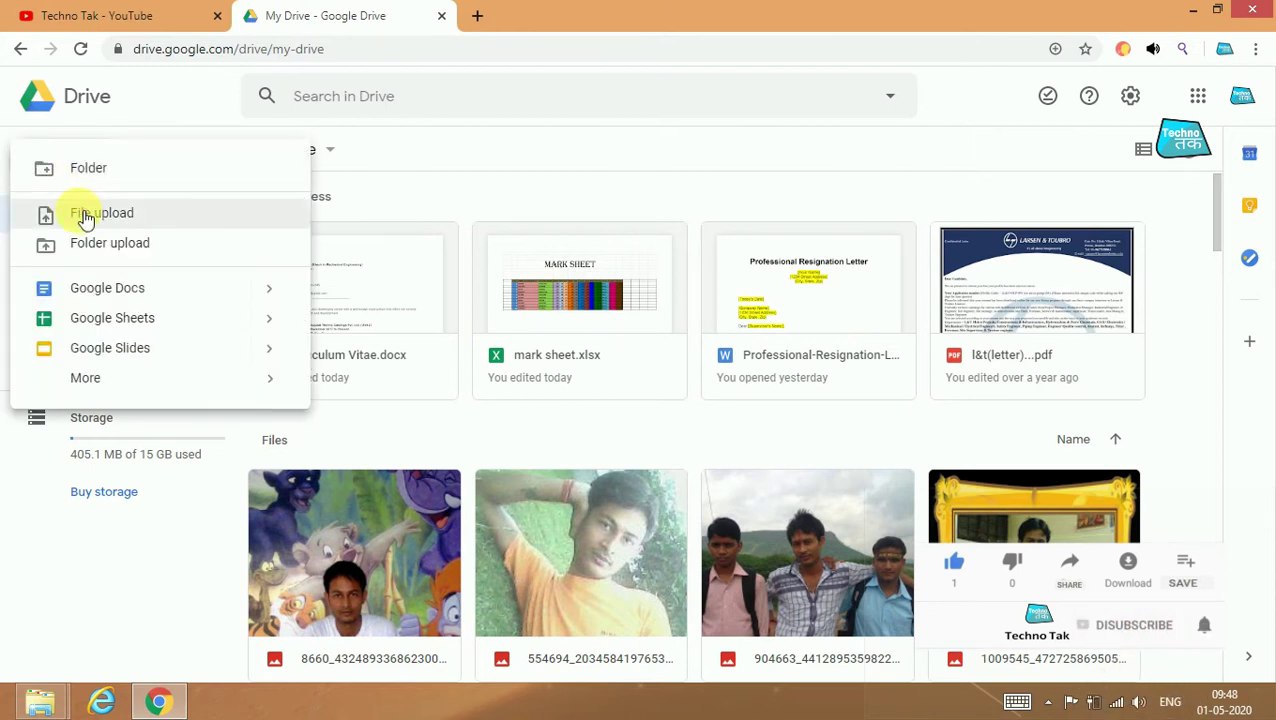
click(88, 213)
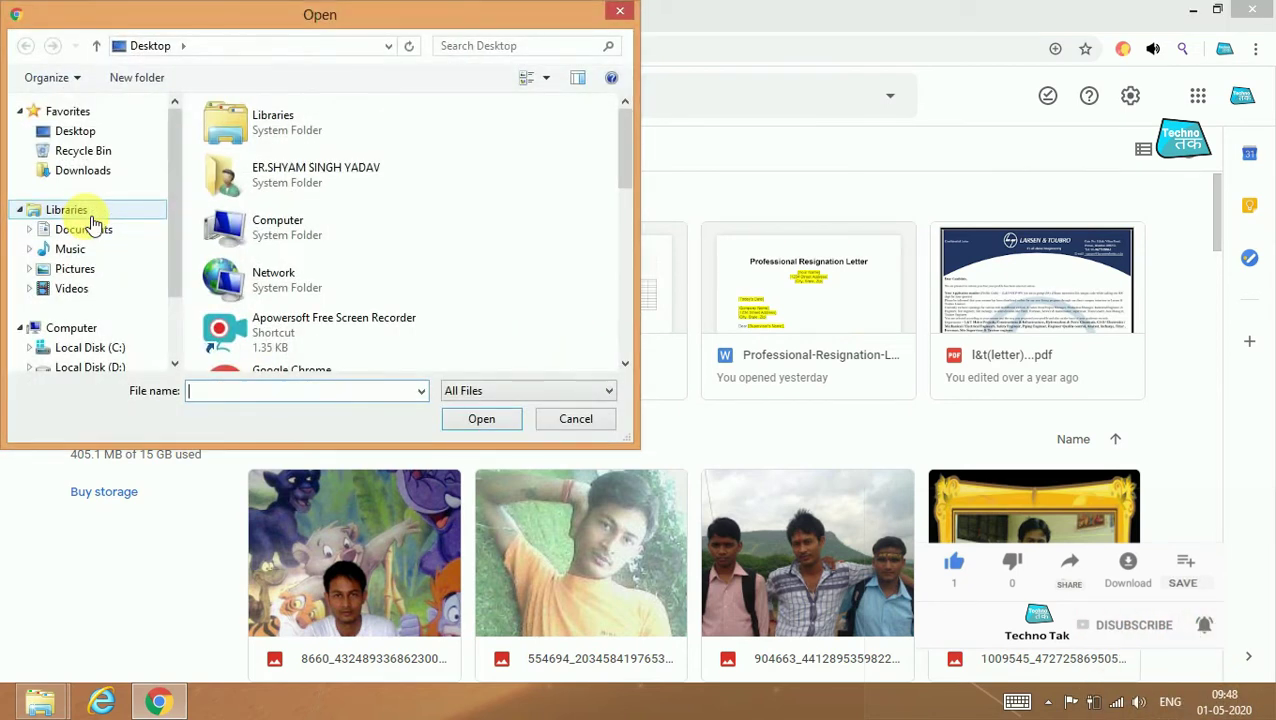
drag(624, 146, 603, 380)
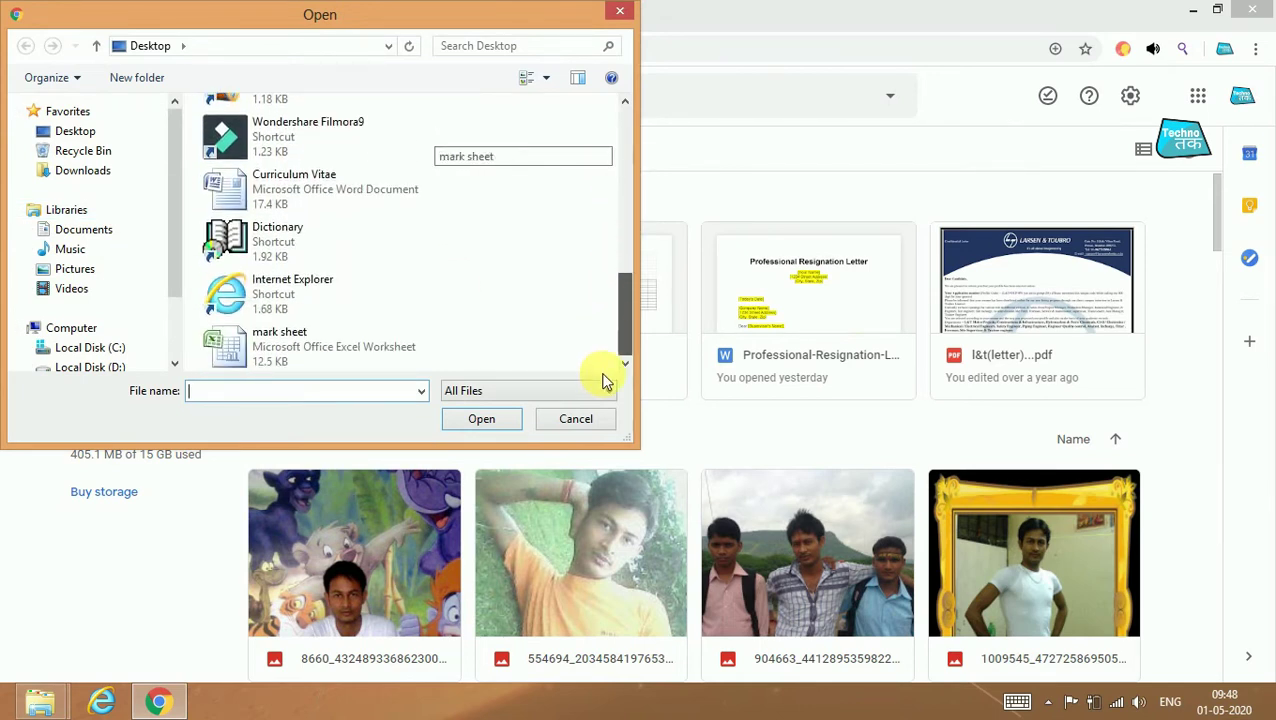
click(395, 208)
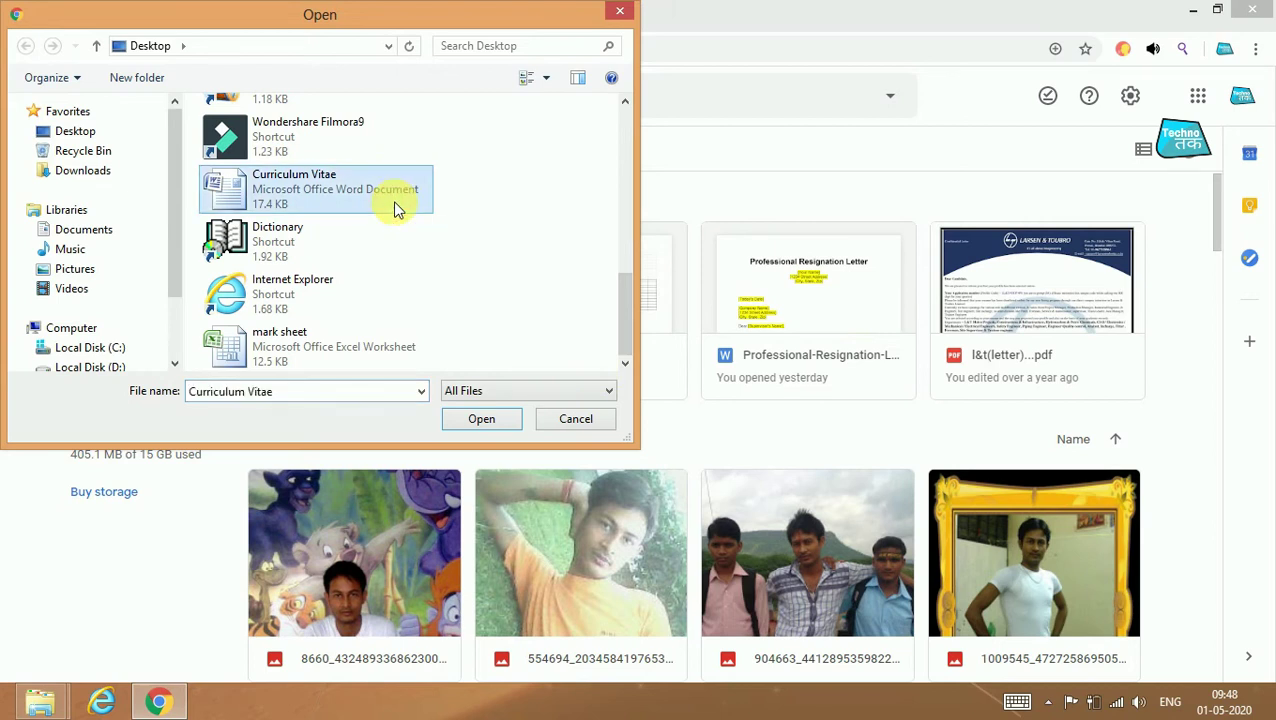
ctrl+click(375, 350)
click(483, 424)
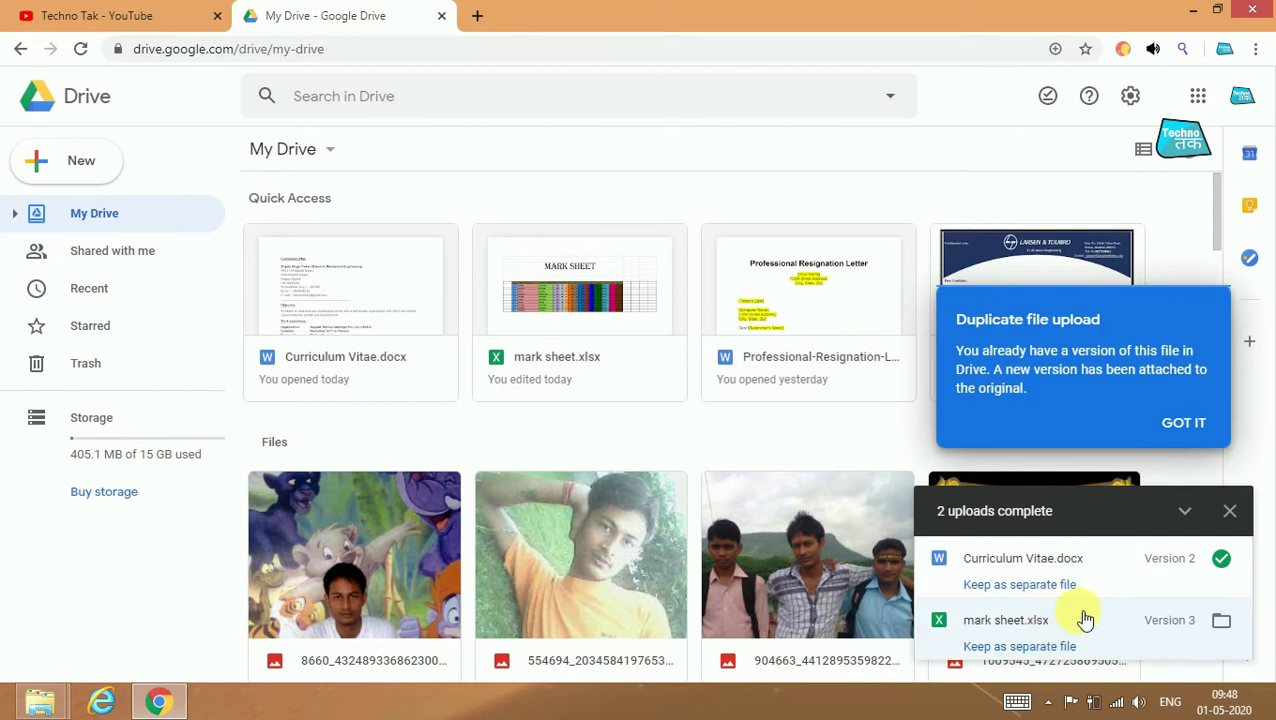
click(1085, 620)
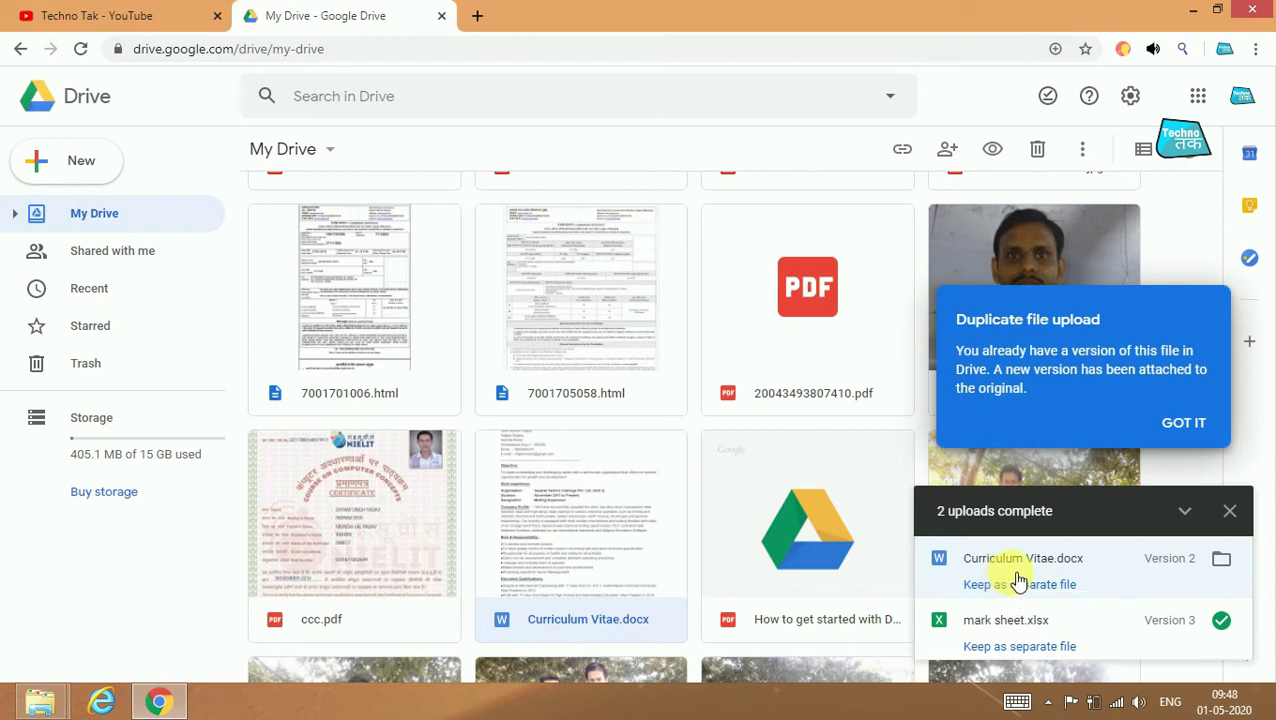
Step: Open Curriculum Vitae.docx from the uploads panel with Google Docs
click(1010, 562)
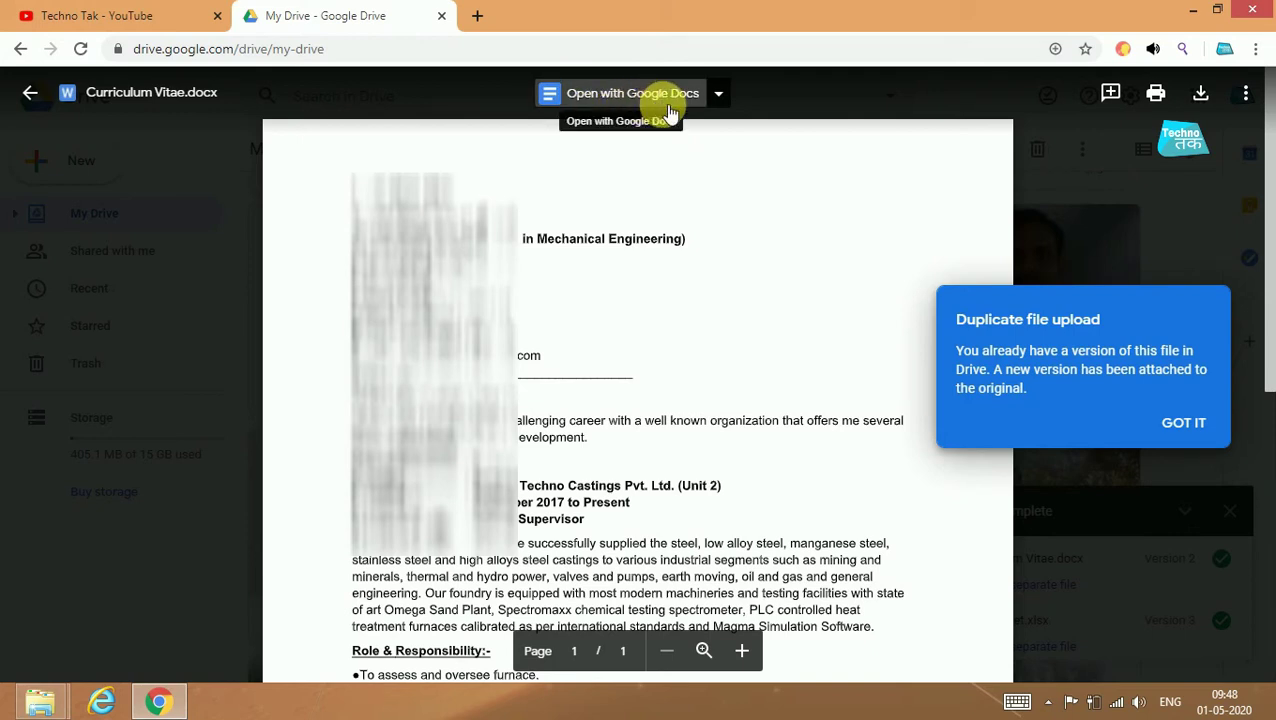
click(719, 98)
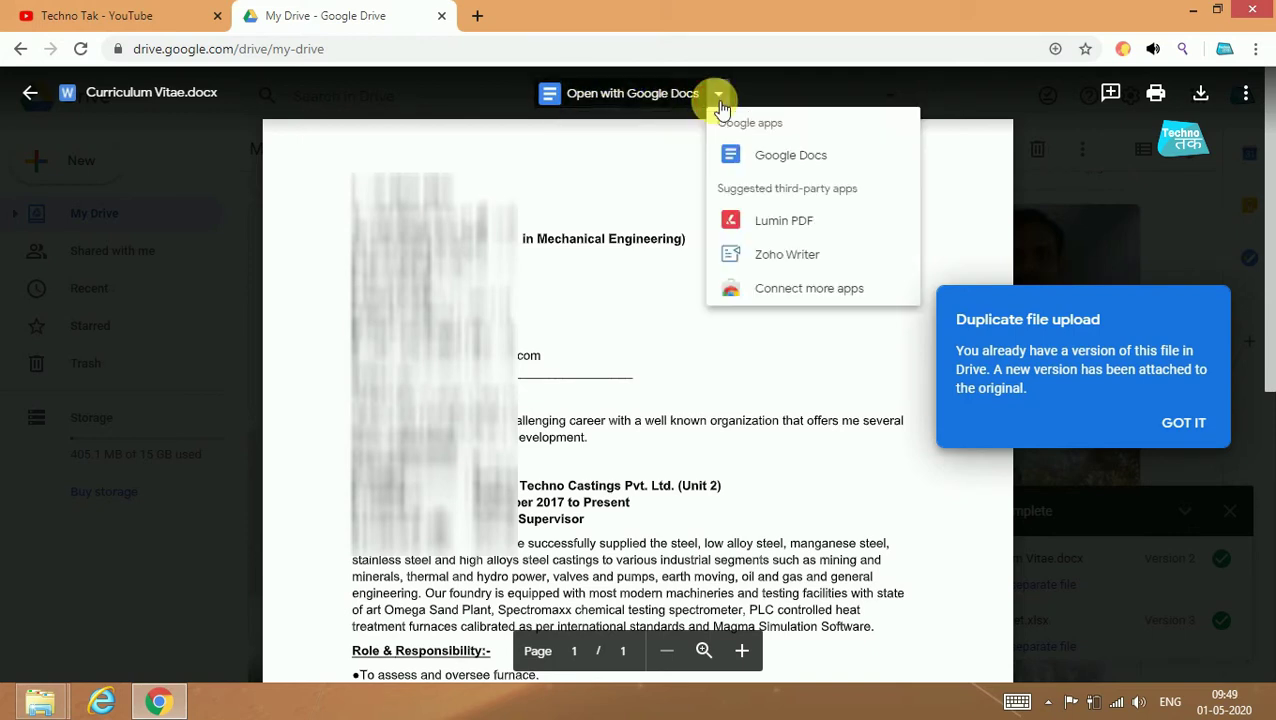
click(785, 160)
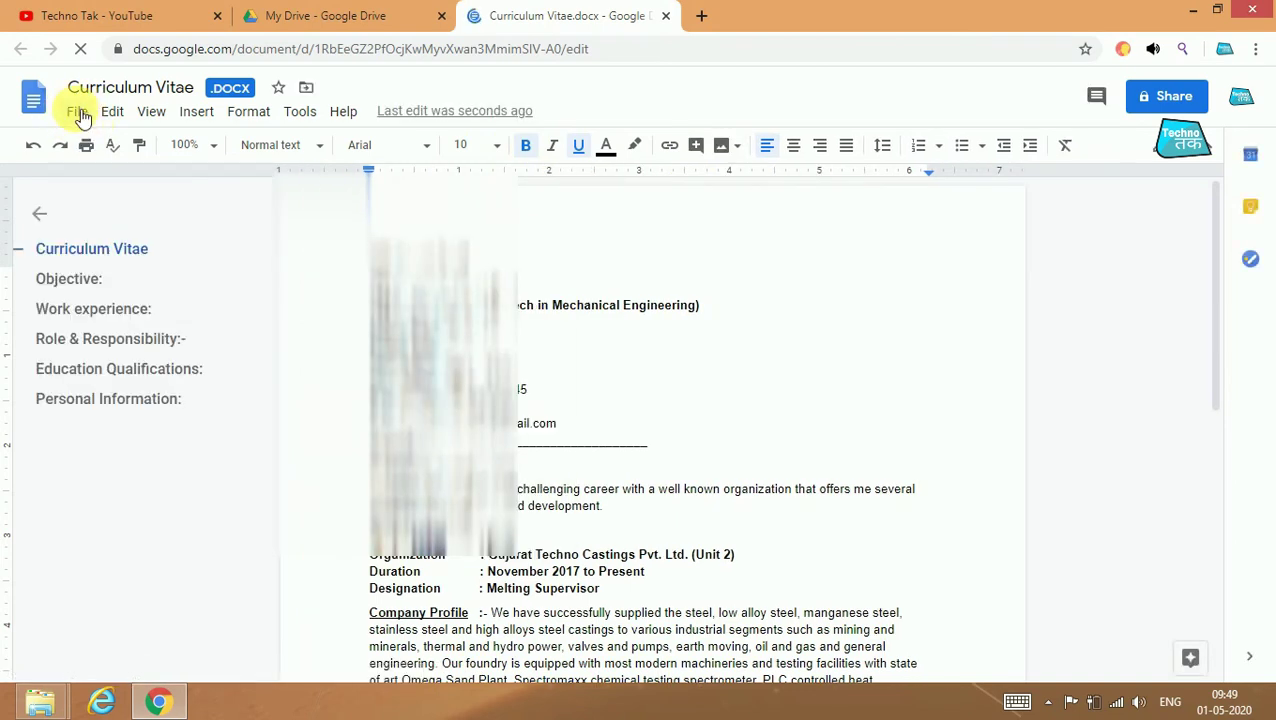
Step: Download the Curriculum Vitae from Google Docs as a PDF Document (.pdf)
click(81, 114)
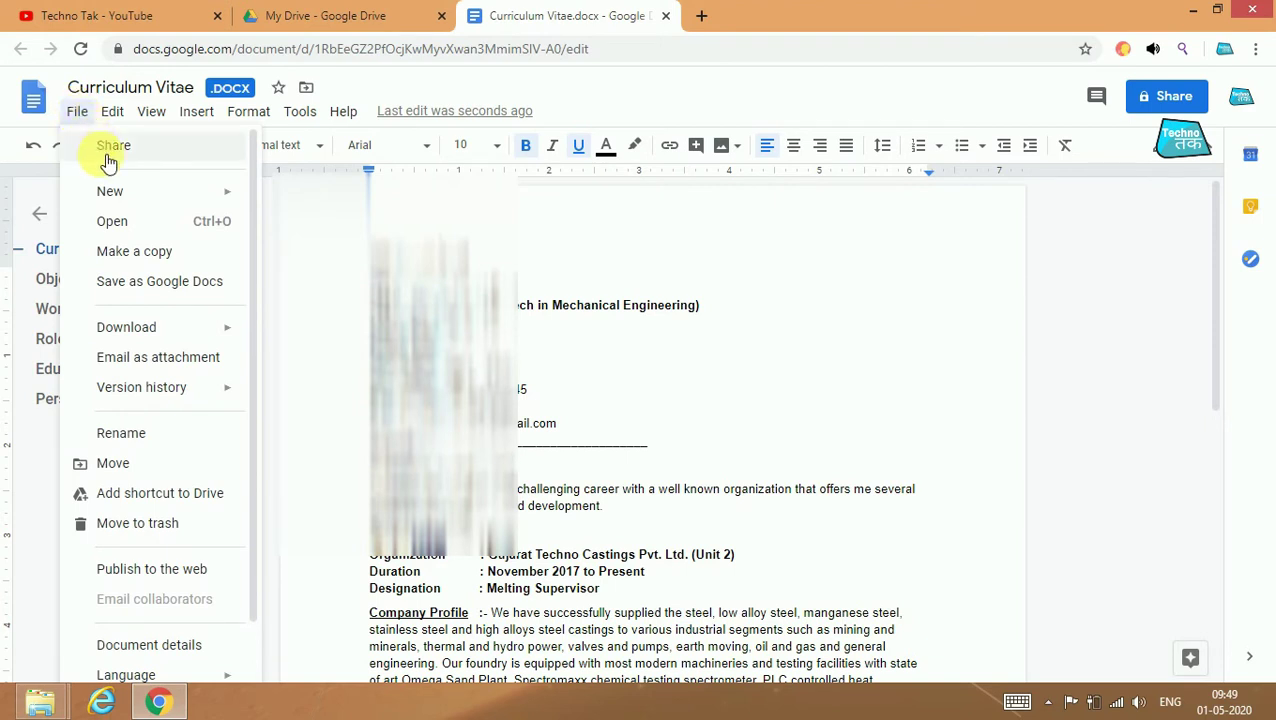
mouse_move(151, 333)
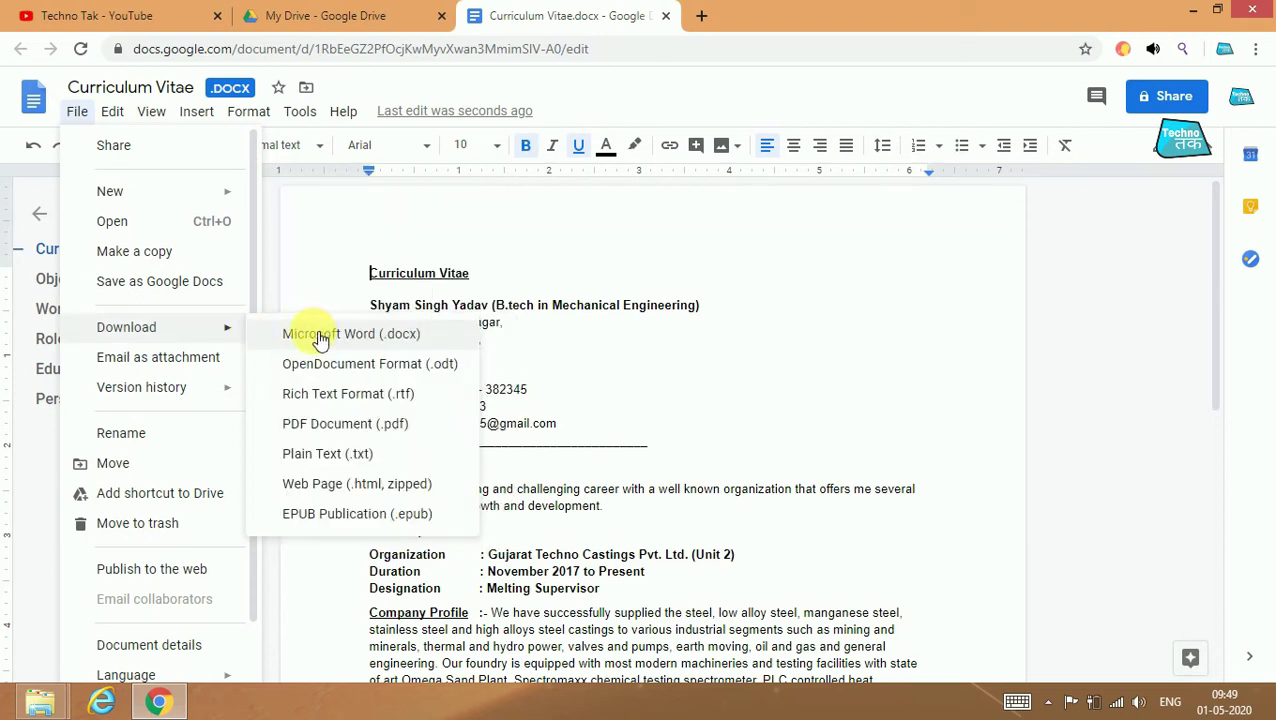
click(341, 439)
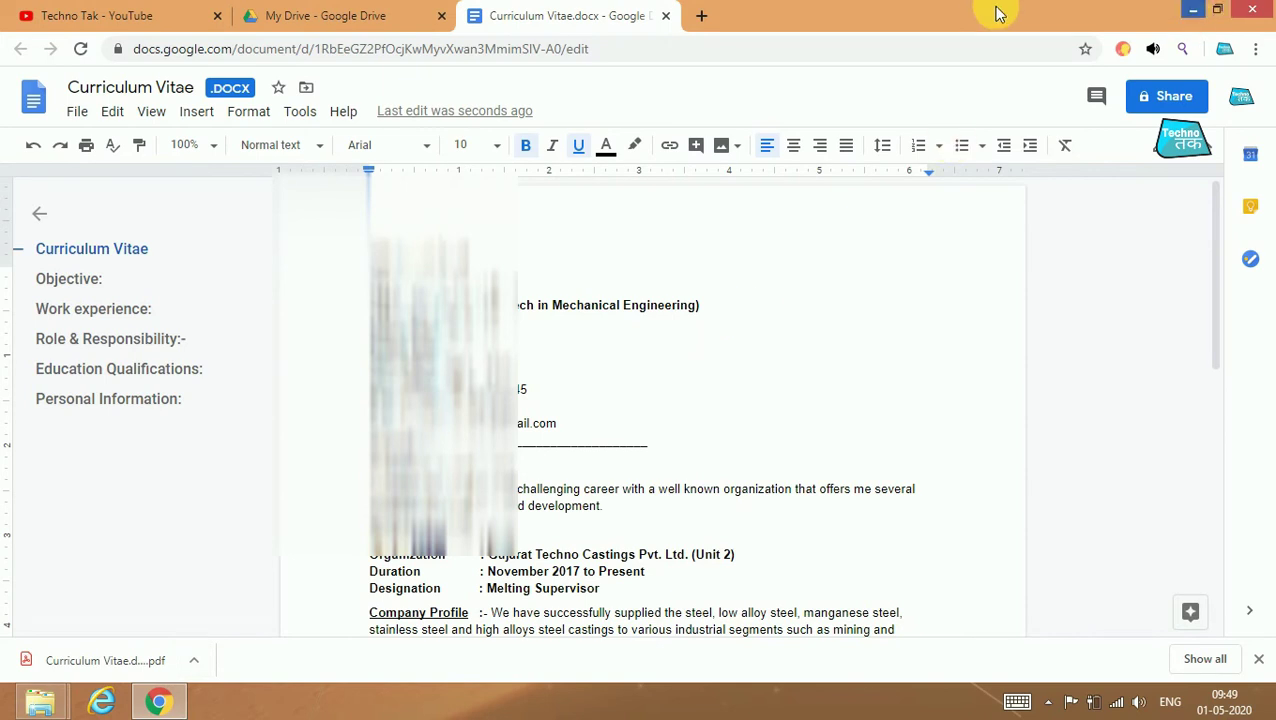
Step: Back in My Drive, close the CV preview and open mark sheet.xlsx with Google Sheets
click(341, 14)
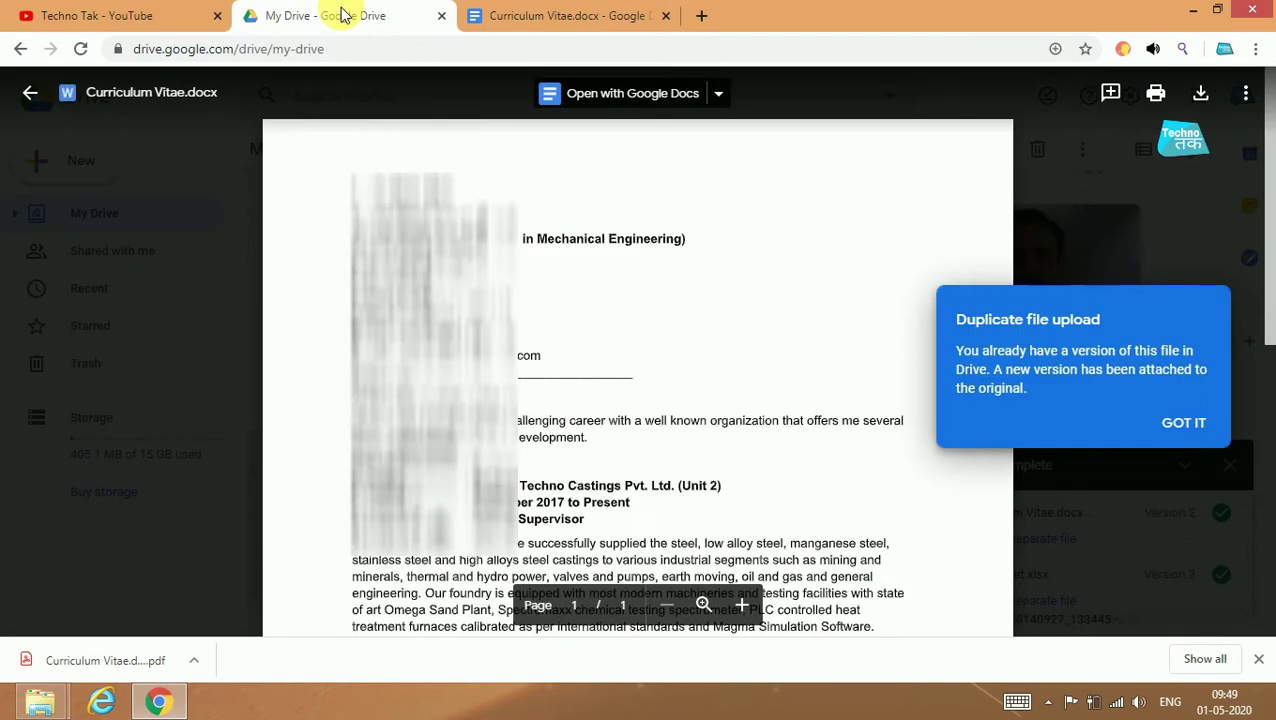
click(33, 97)
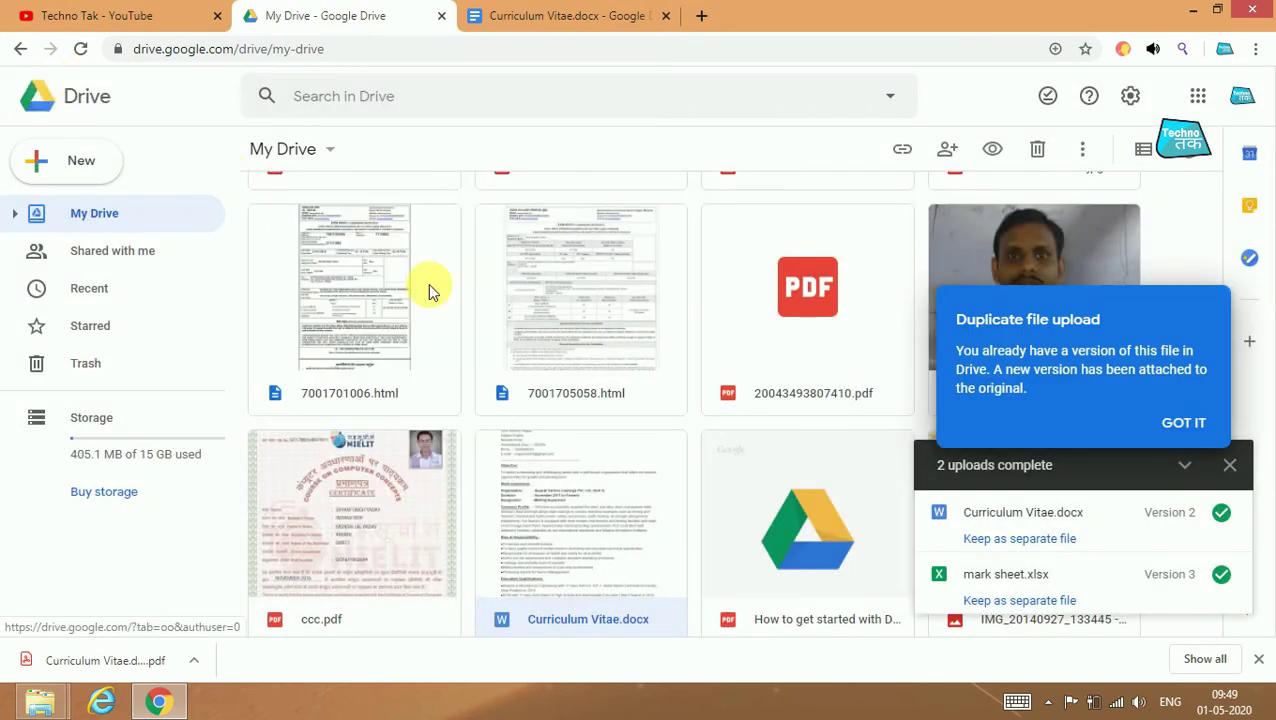
click(1008, 576)
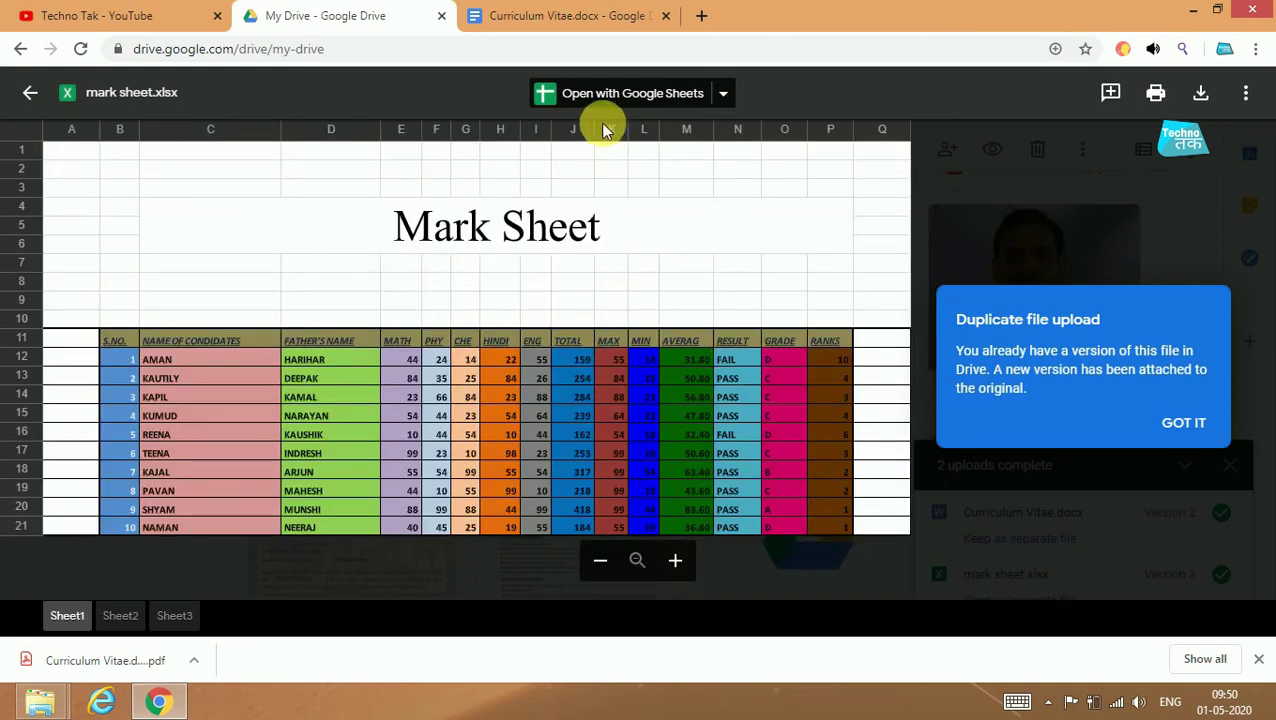
click(723, 94)
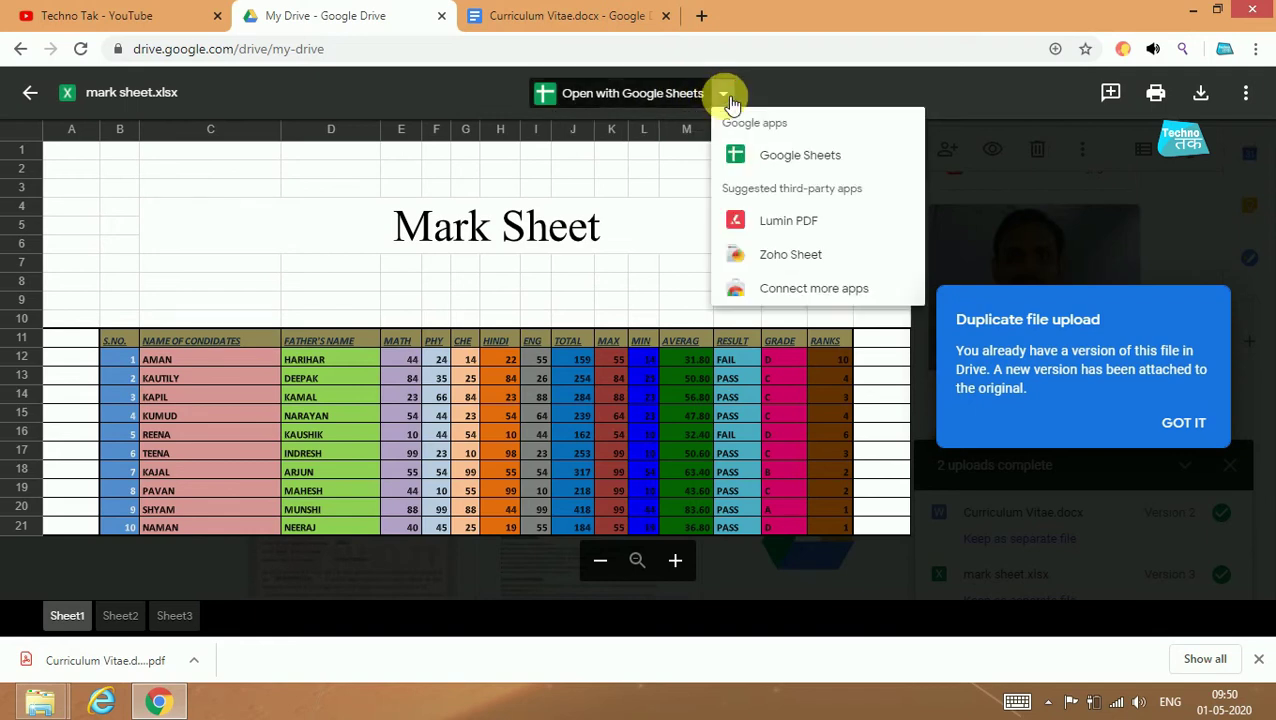
click(797, 160)
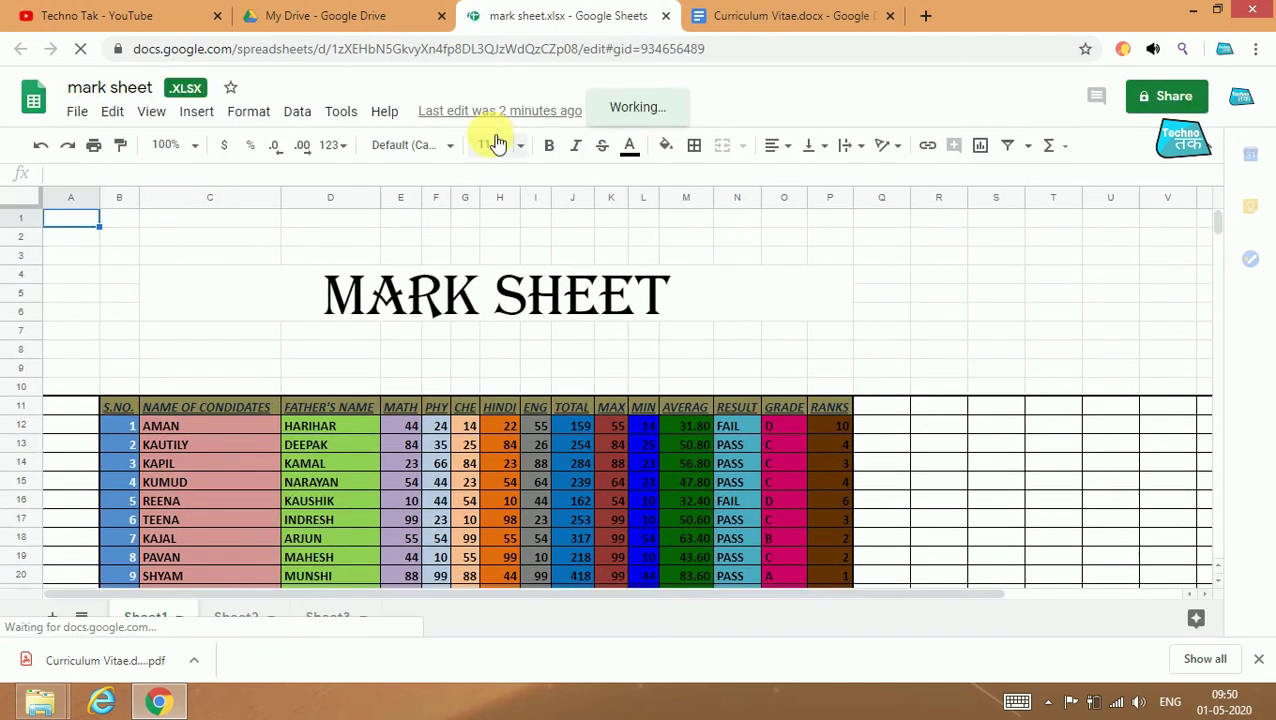
click(80, 115)
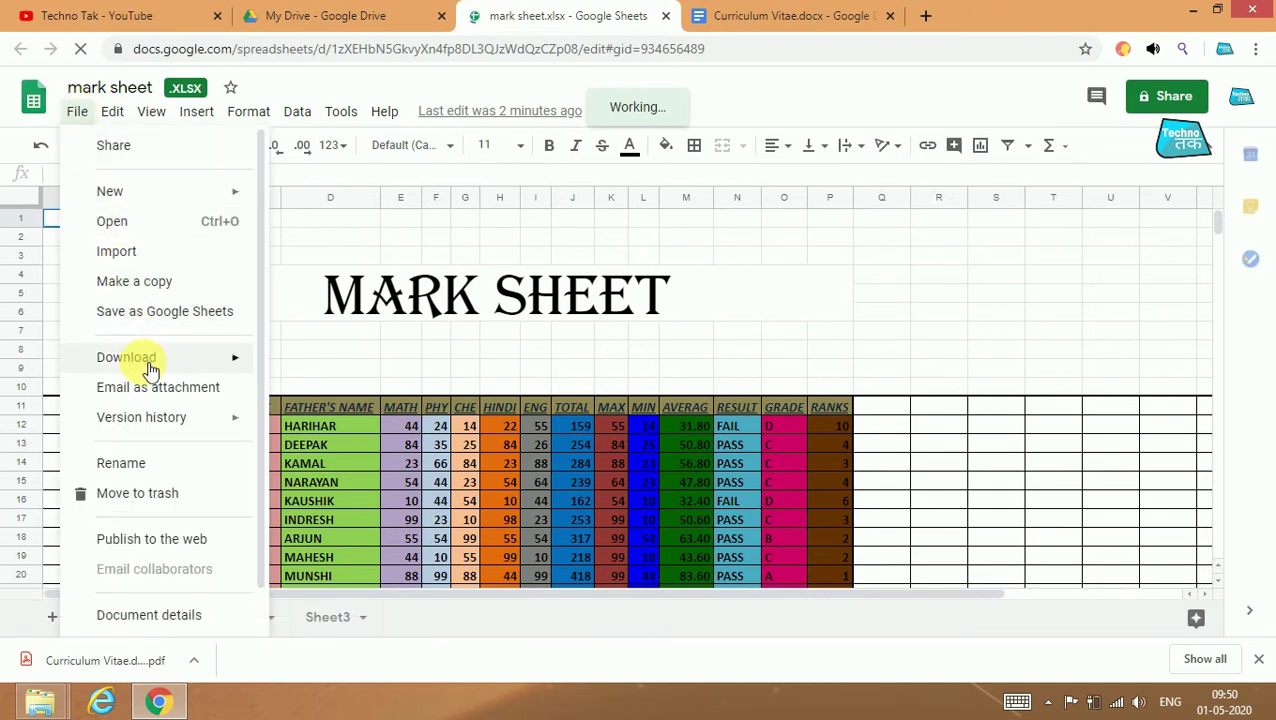
Step: Export the mark sheet's current sheet as a Letter-size, portrait PDF document
mouse_move(143, 357)
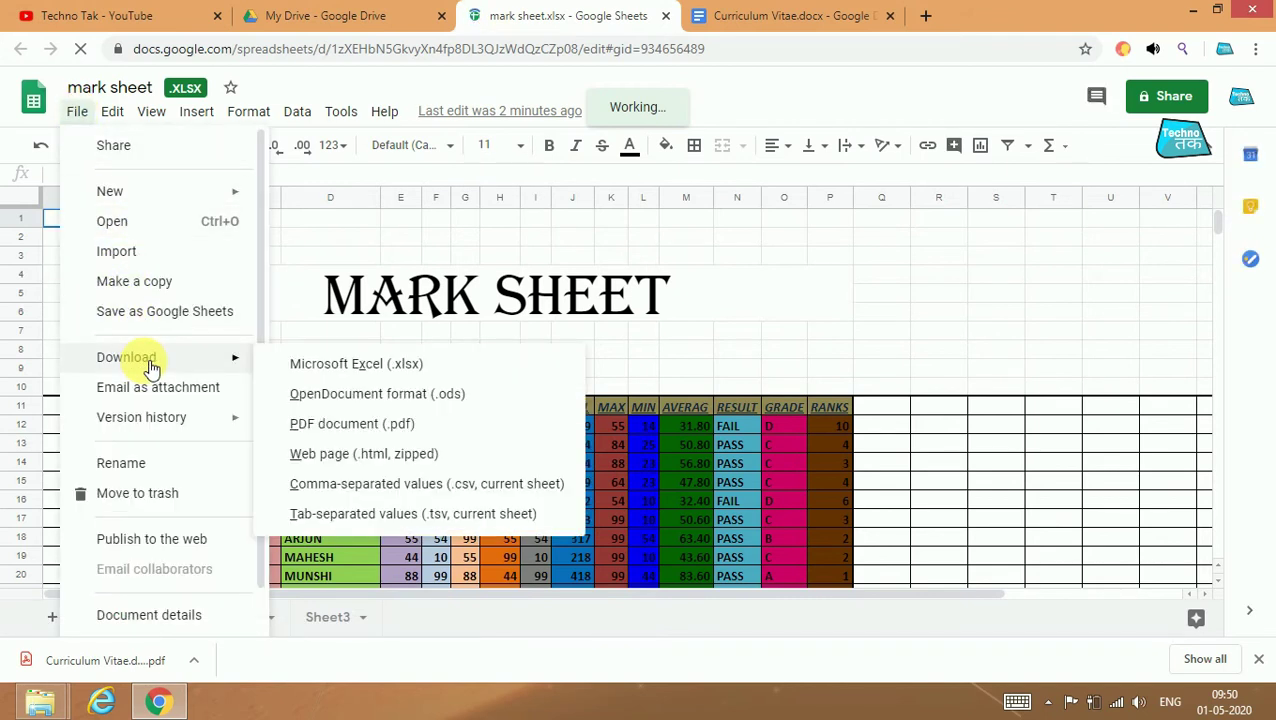
click(329, 428)
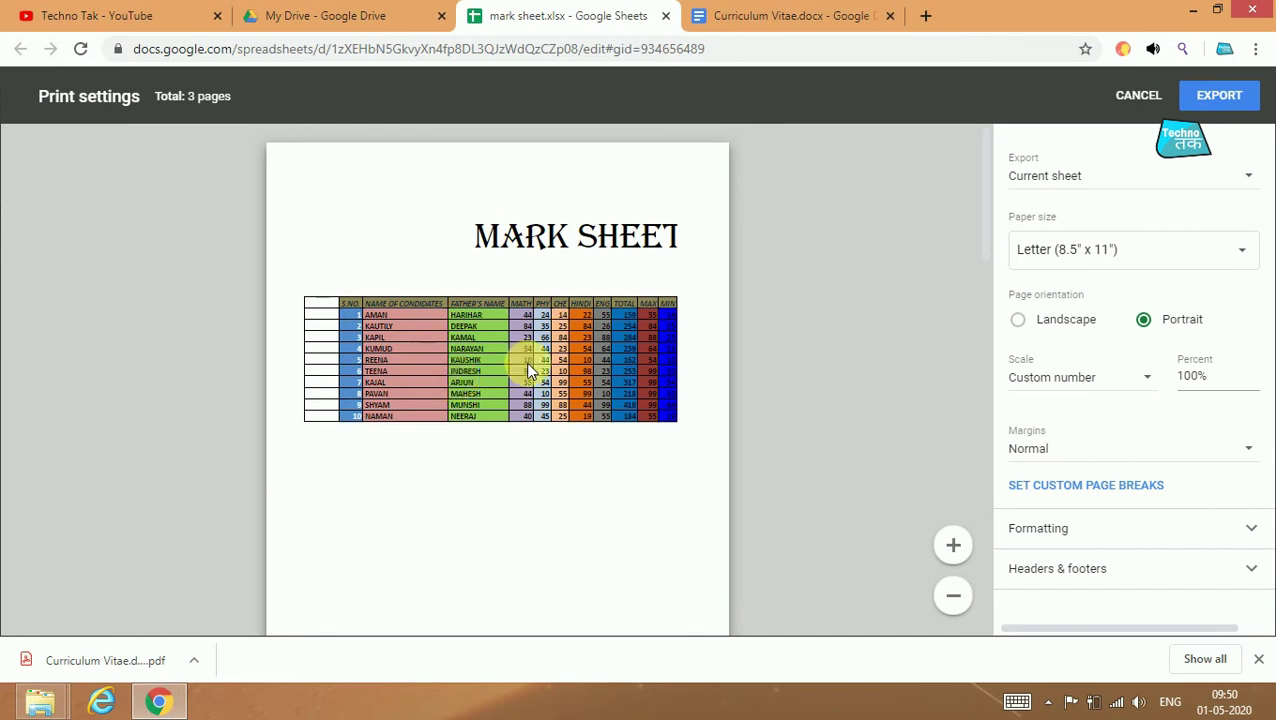
click(1077, 189)
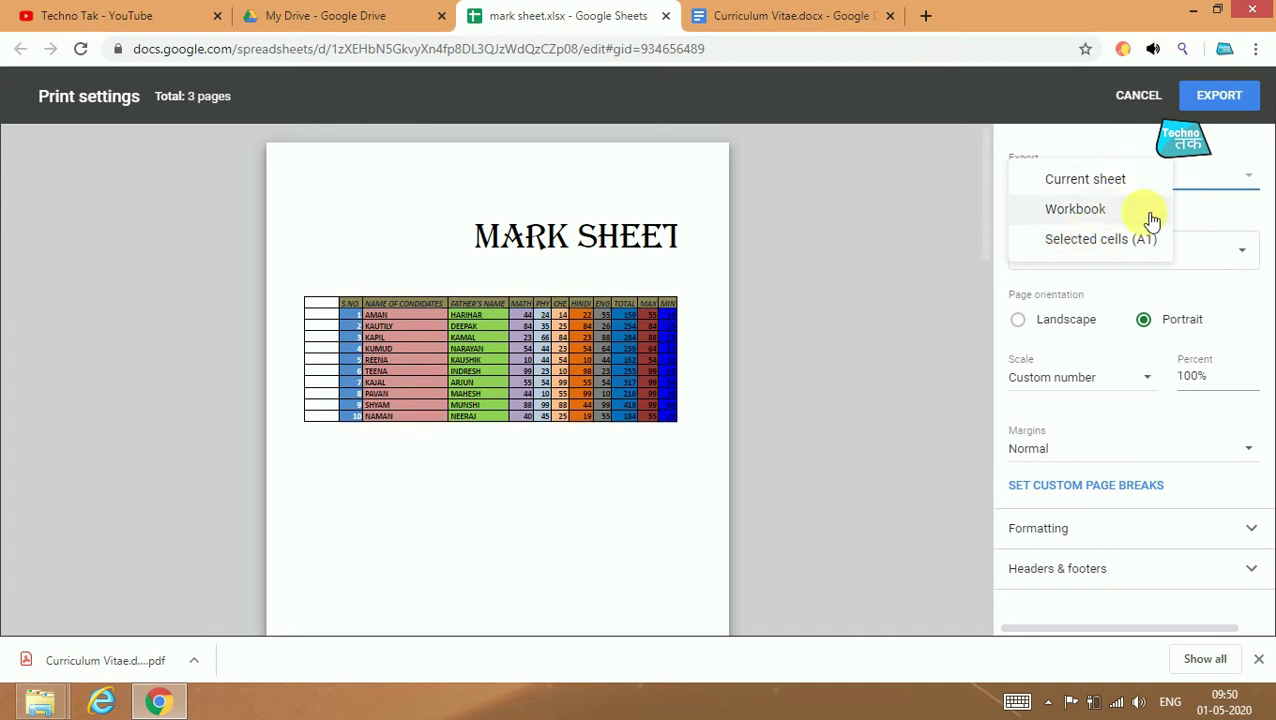
click(1204, 213)
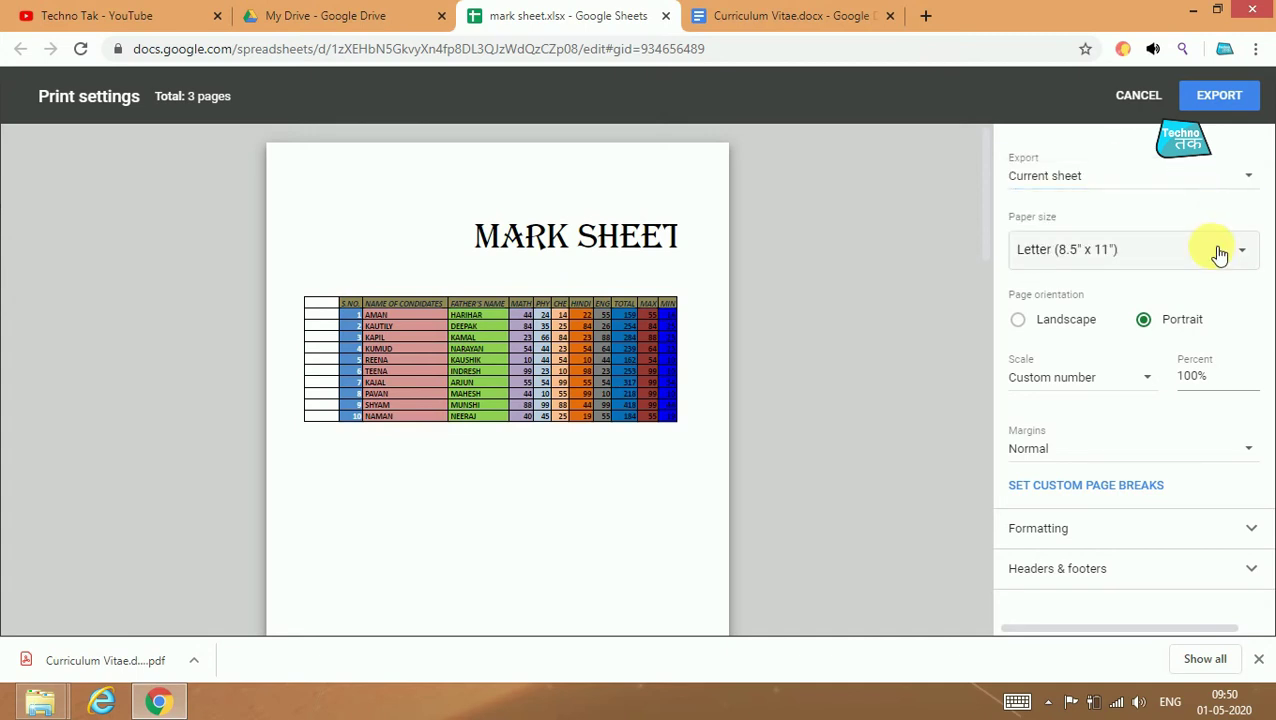
click(1215, 252)
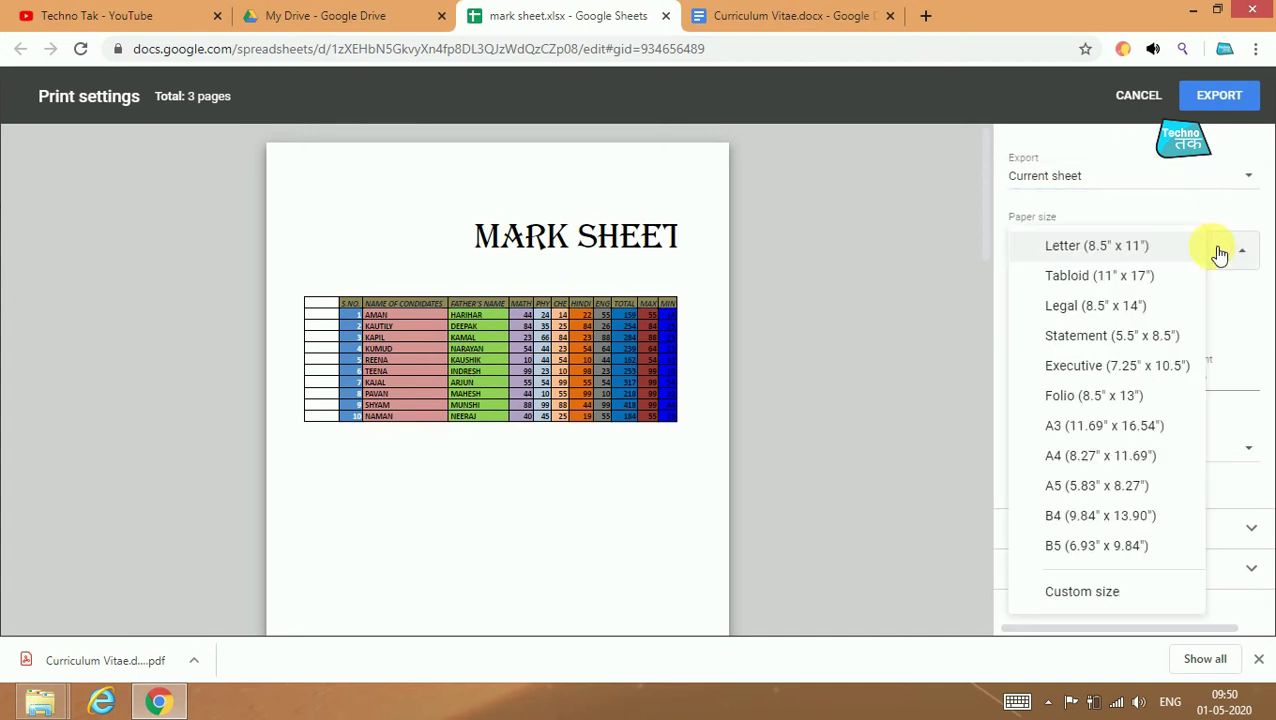
click(1162, 196)
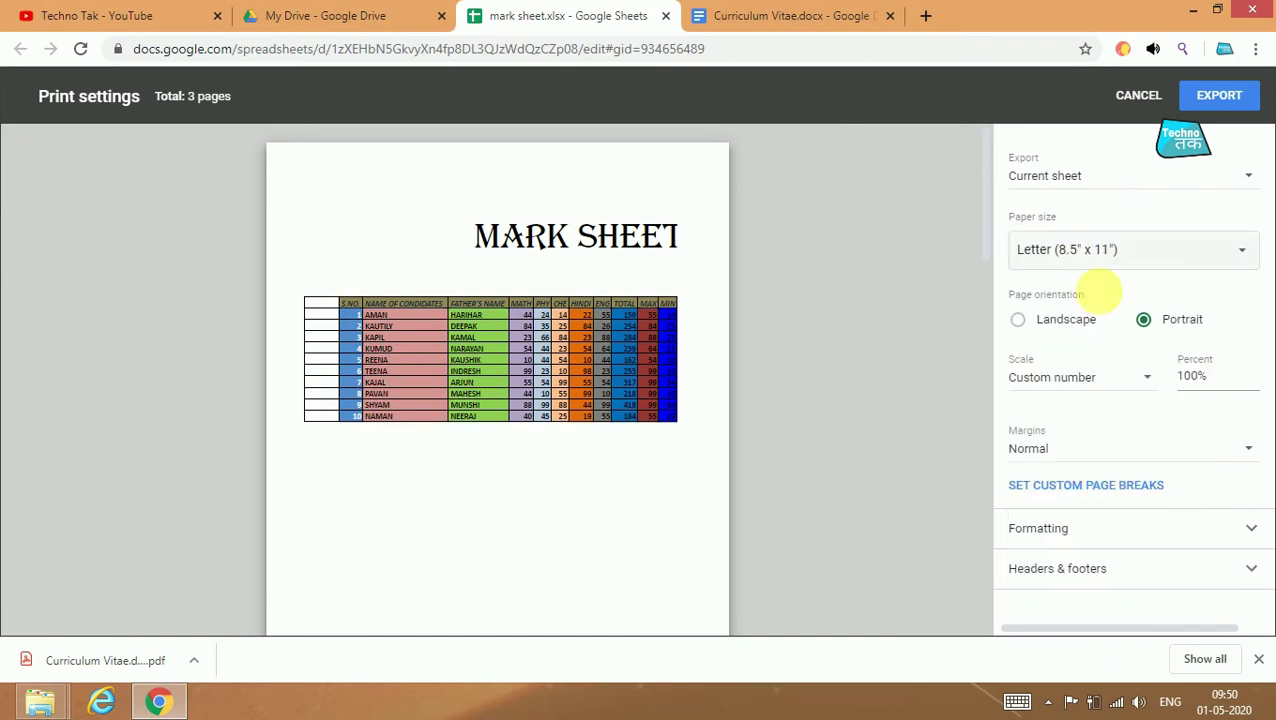
click(1018, 321)
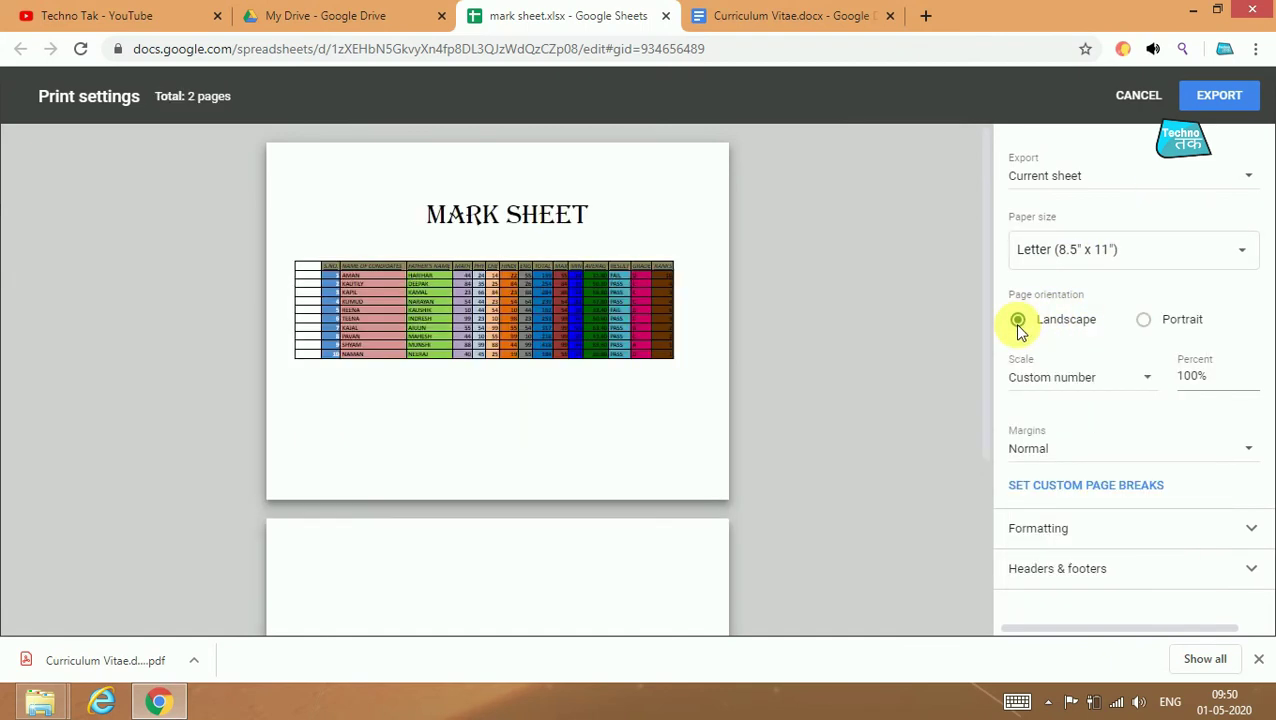
click(1145, 320)
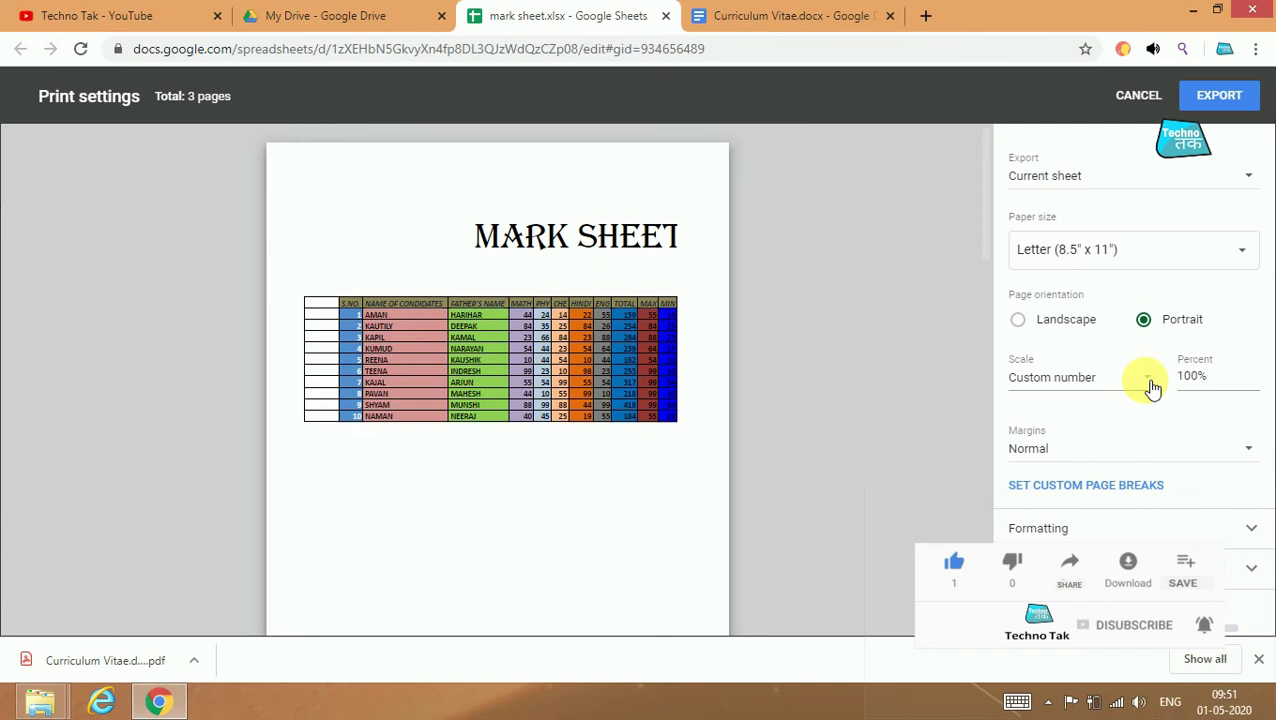
click(1226, 100)
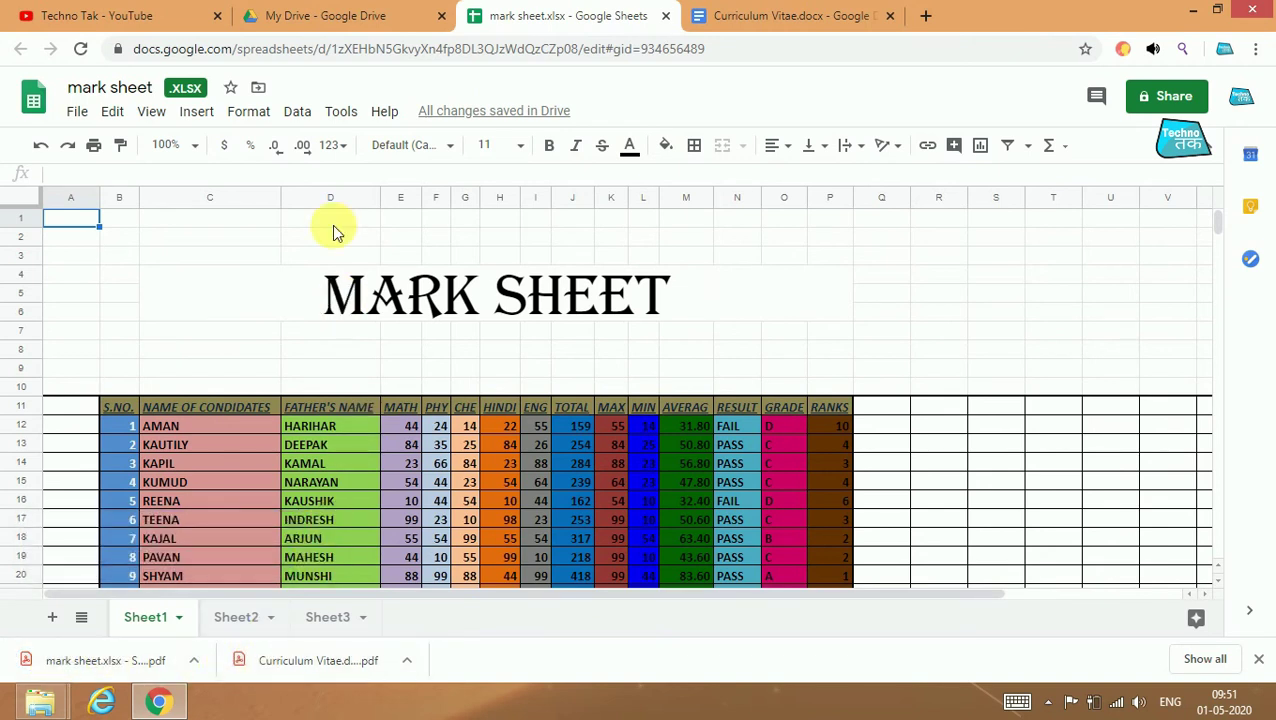
Step: In the Drive tab, close the mark sheet preview, uploads panel and duplicate-upload notice
click(340, 18)
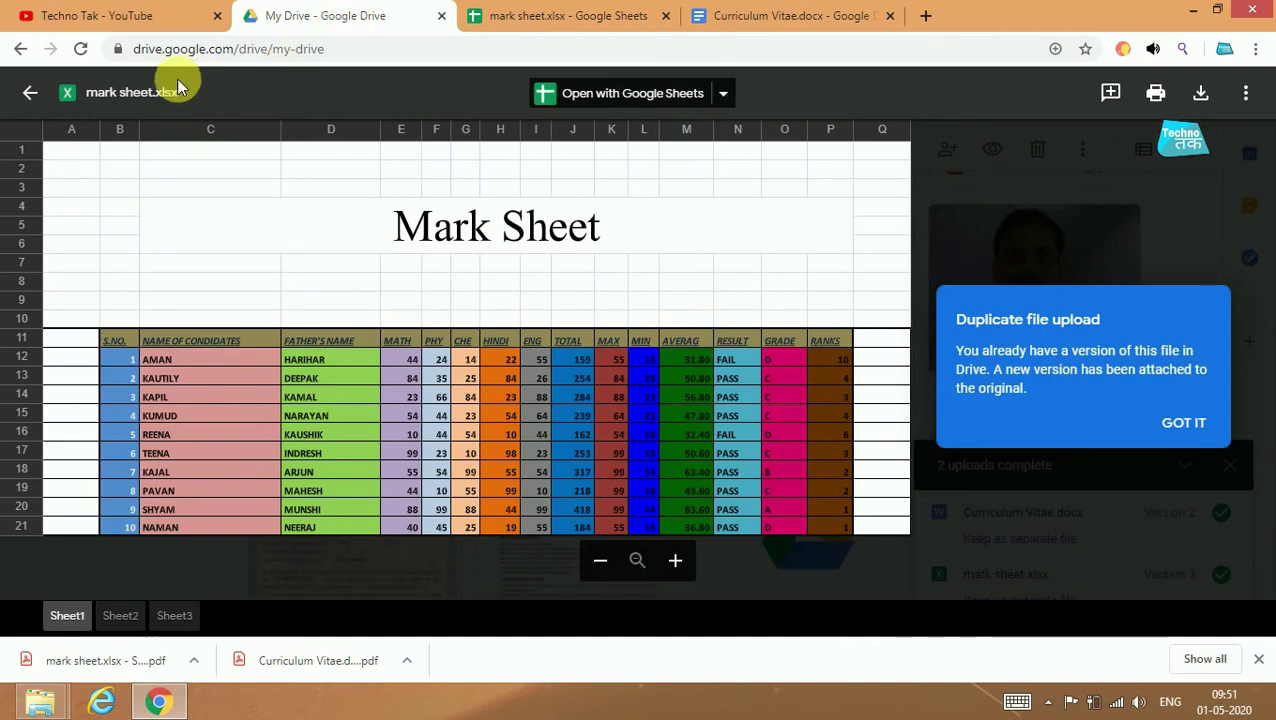
click(30, 93)
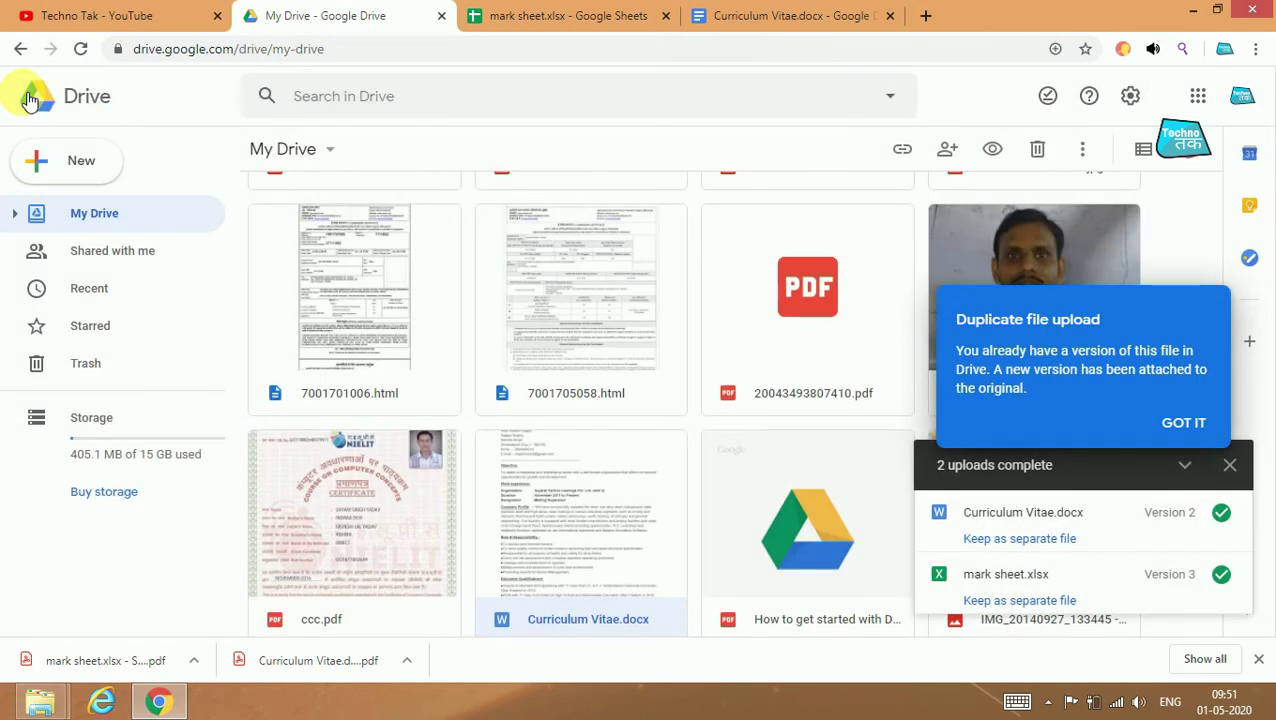
click(1229, 464)
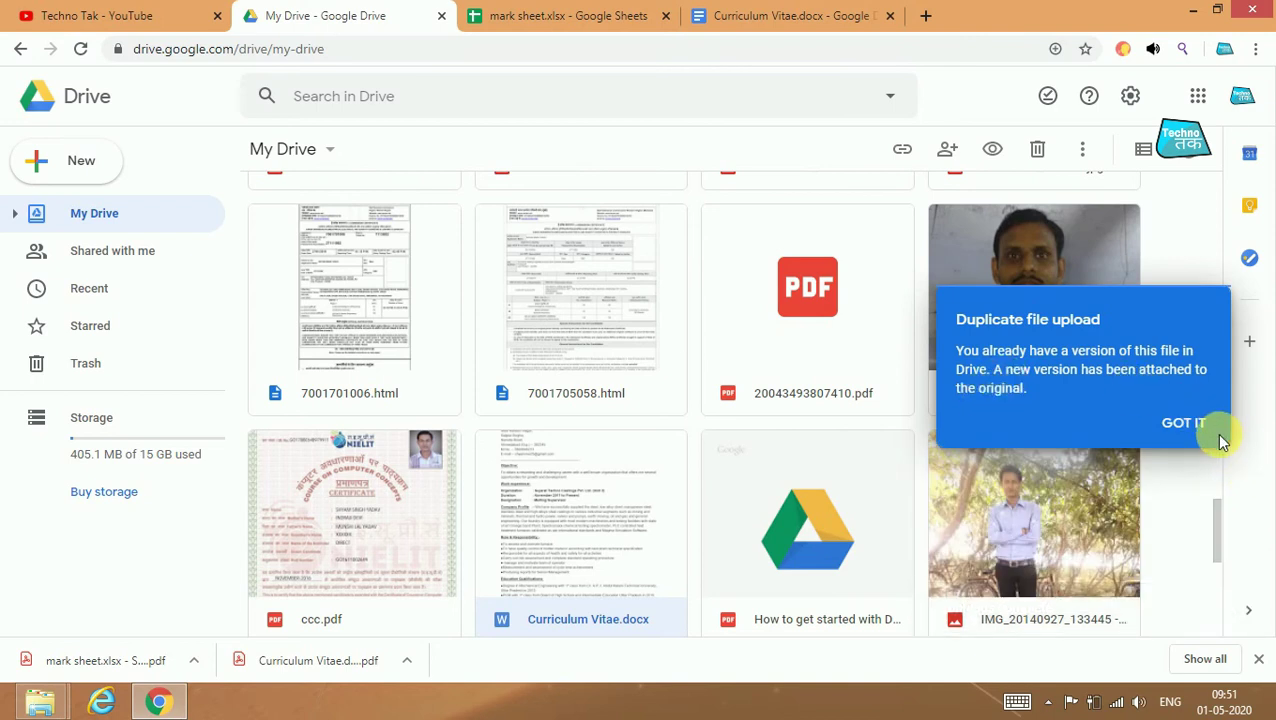
click(1200, 424)
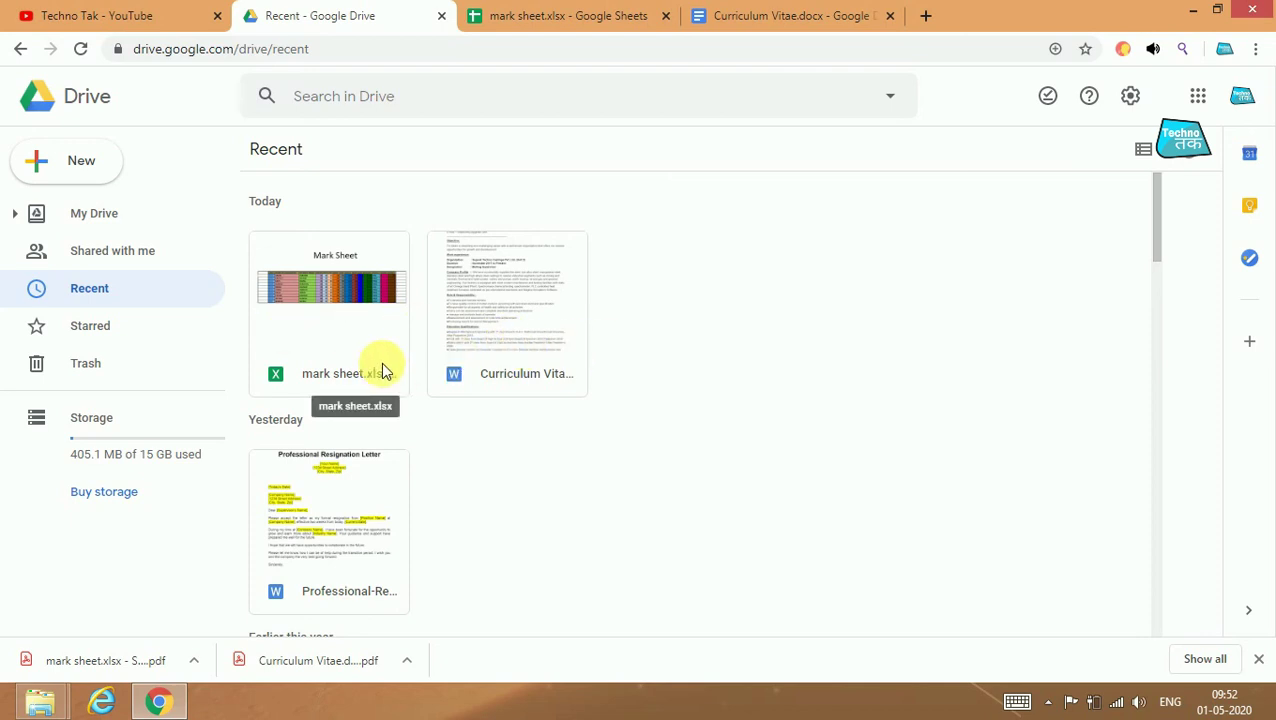
Step: Open Curriculum Vitae in Google Docs via its right-click Open with menu, then minimize Chrome
right_click(471, 316)
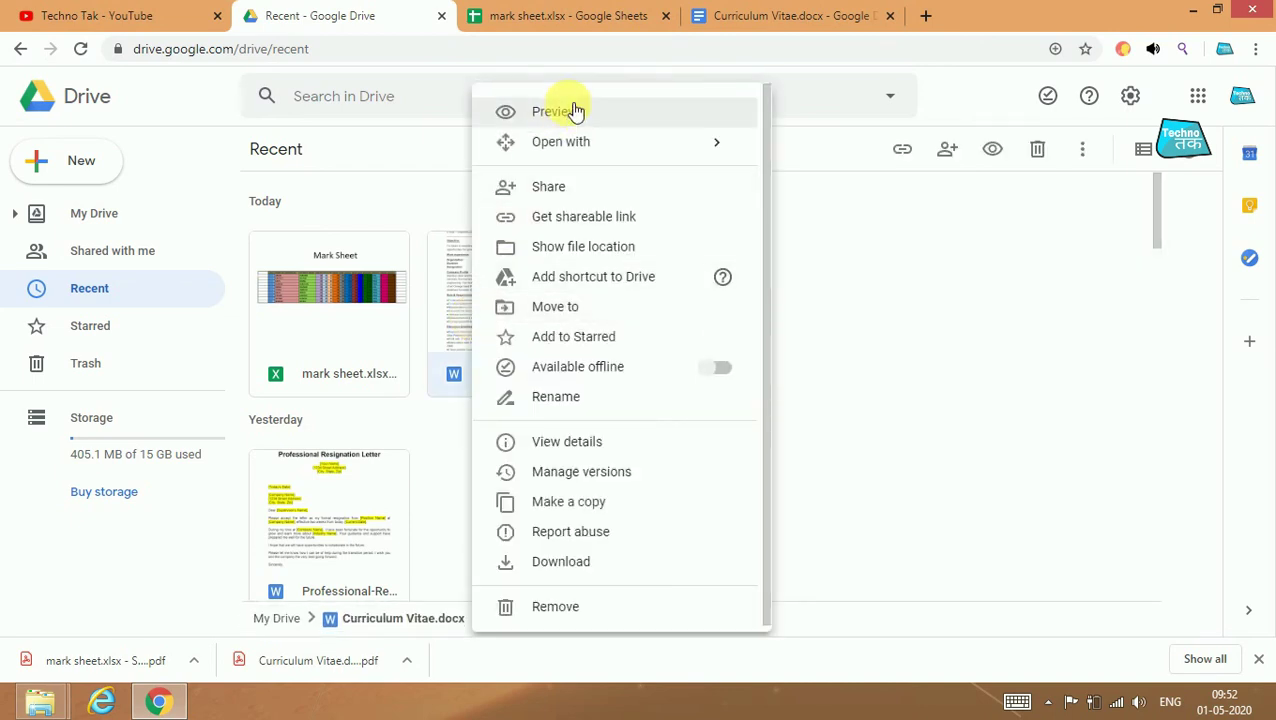
mouse_move(578, 142)
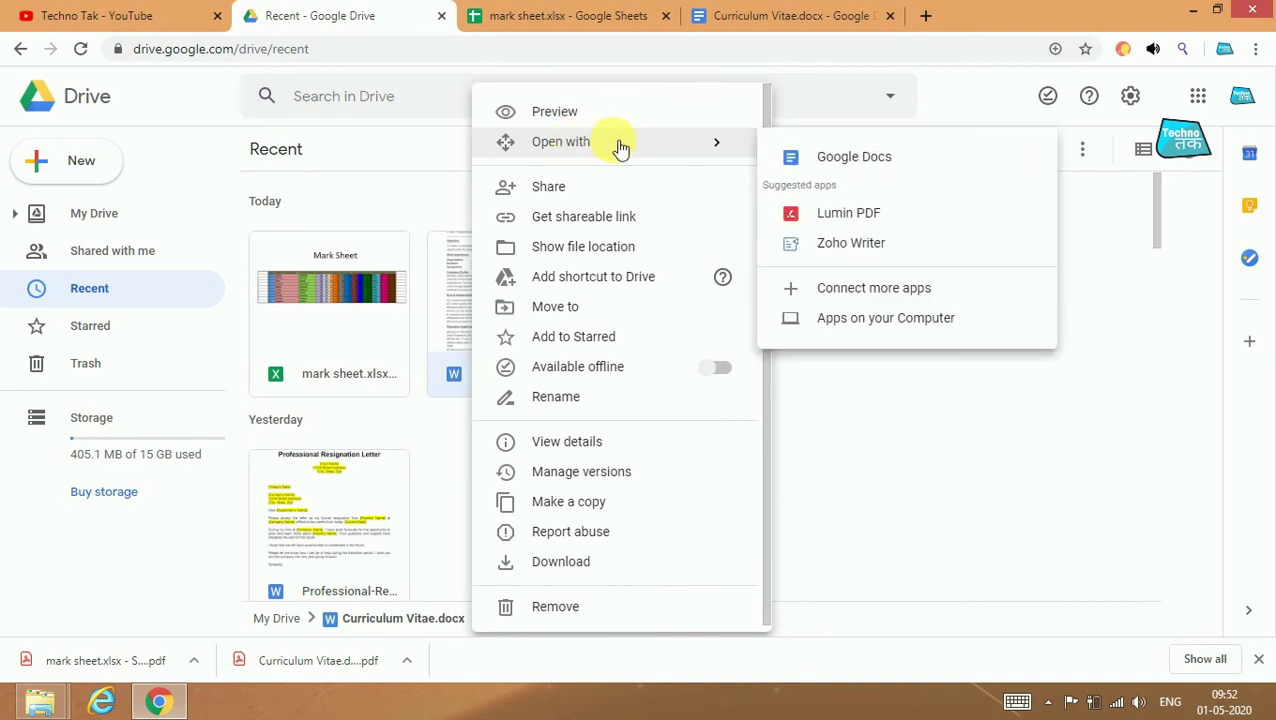
click(872, 174)
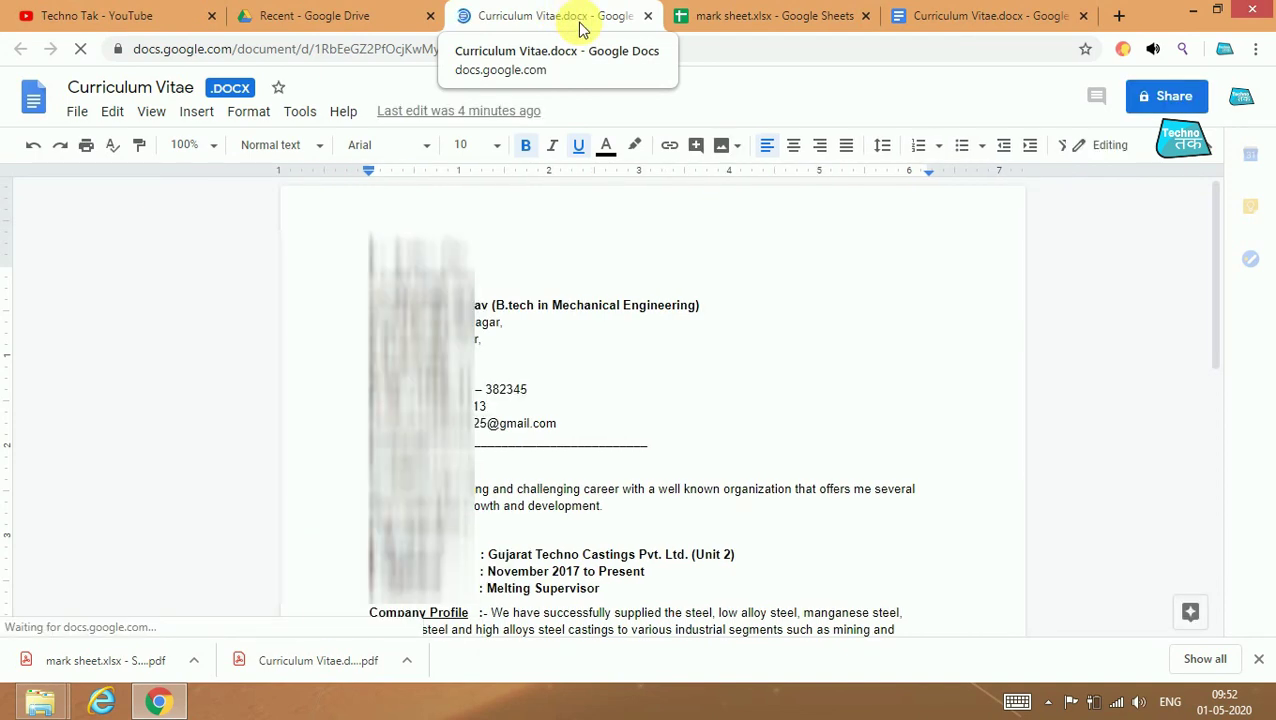
click(1190, 15)
Step: Browse from Computer to the Downloads folder and open the 'mark sheet.xlsx - Sheet1 (1)' PDF
double_click(30, 35)
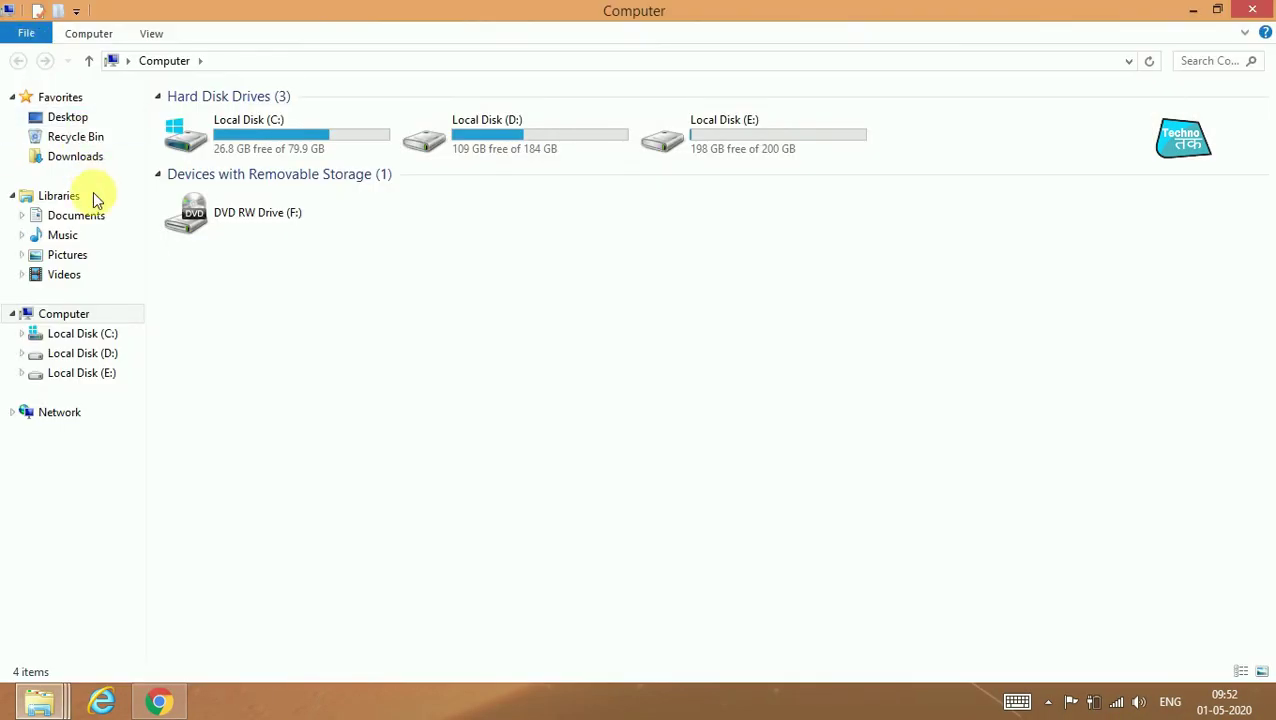
click(100, 229)
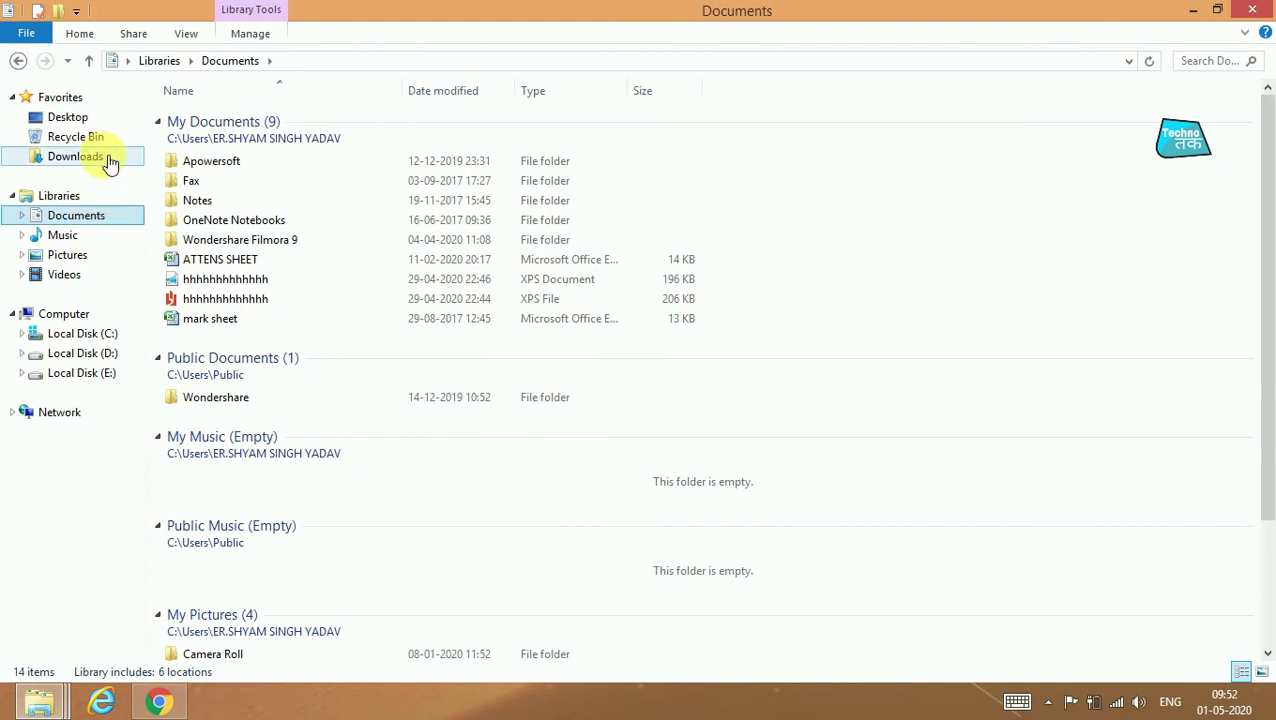
click(108, 158)
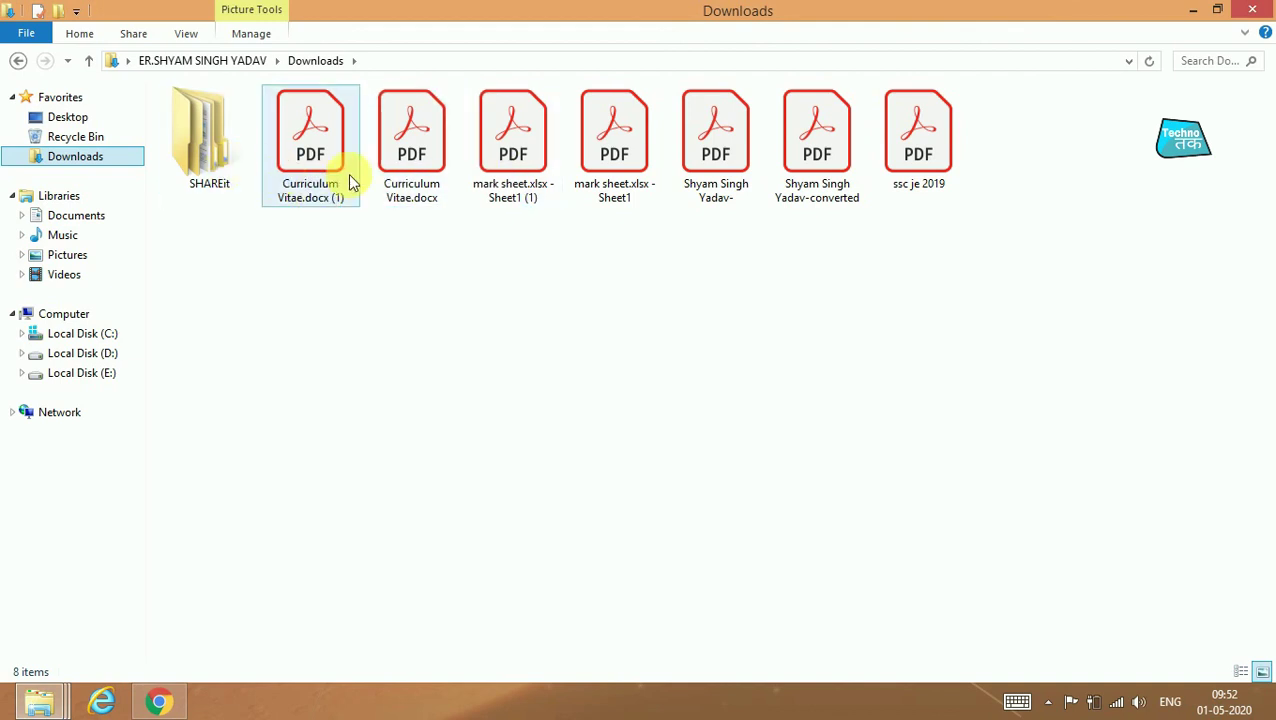
click(505, 183)
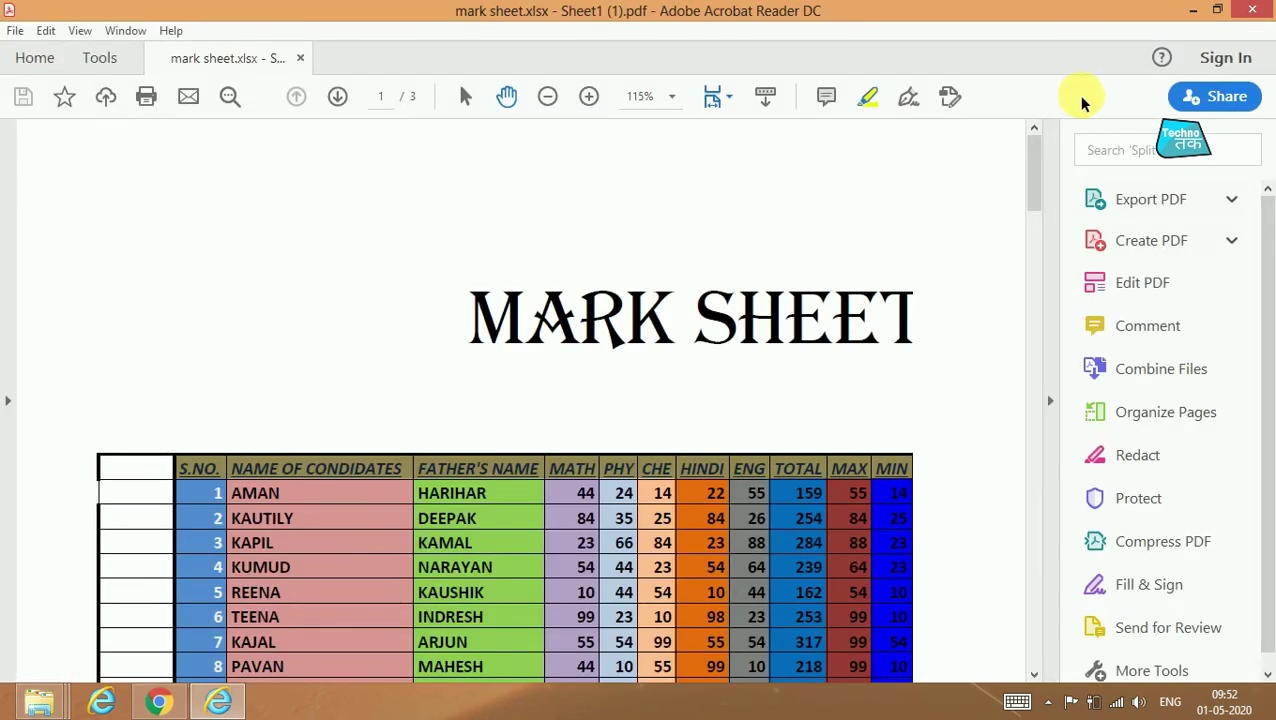
click(1252, 10)
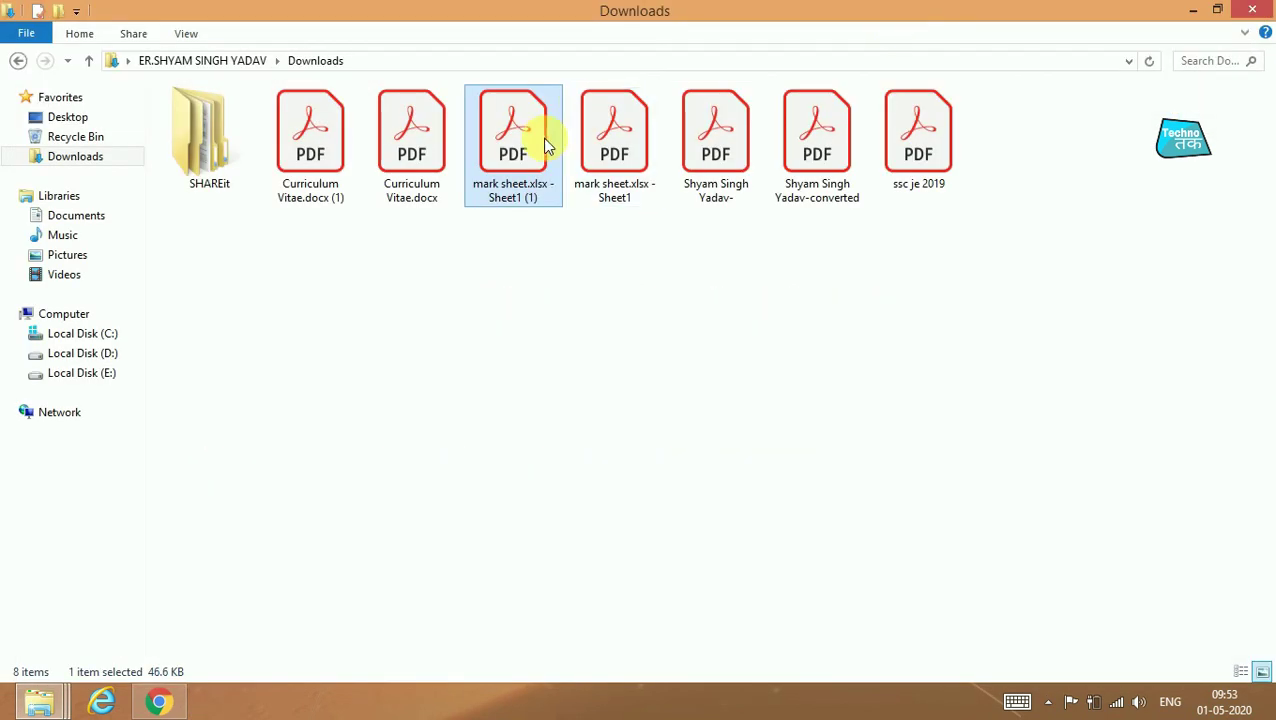
double_click(306, 171)
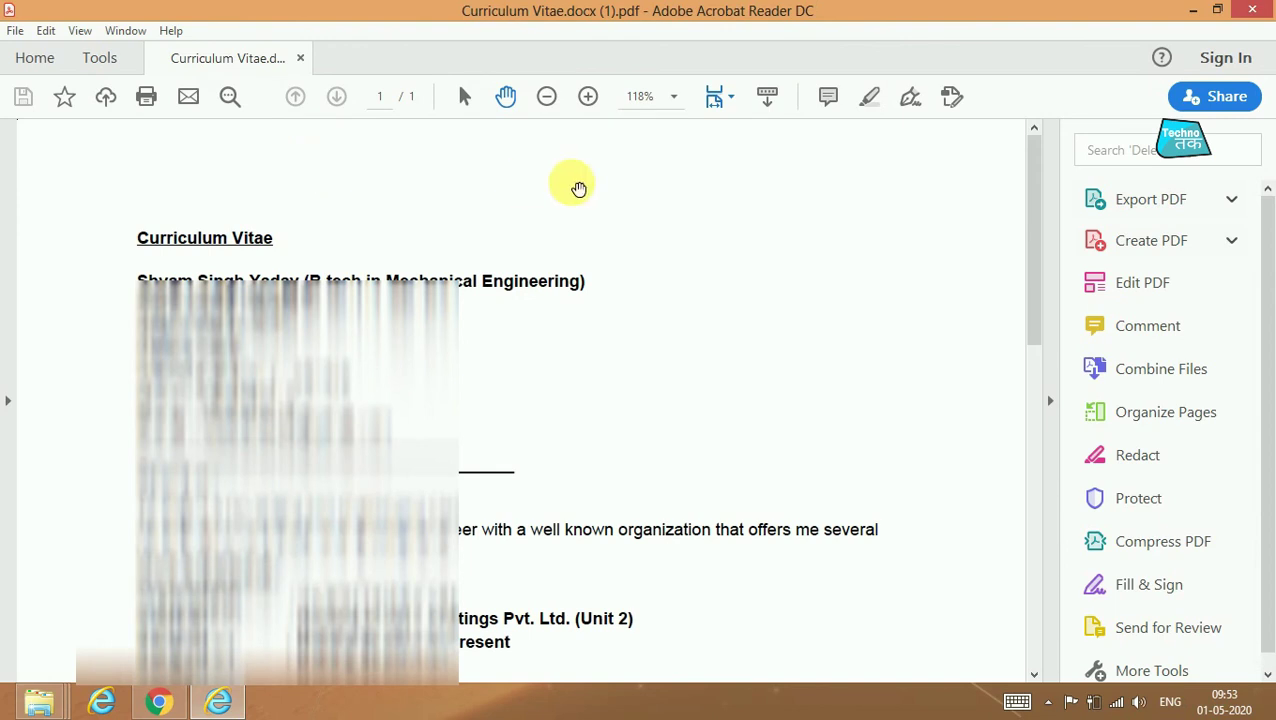
click(1264, 8)
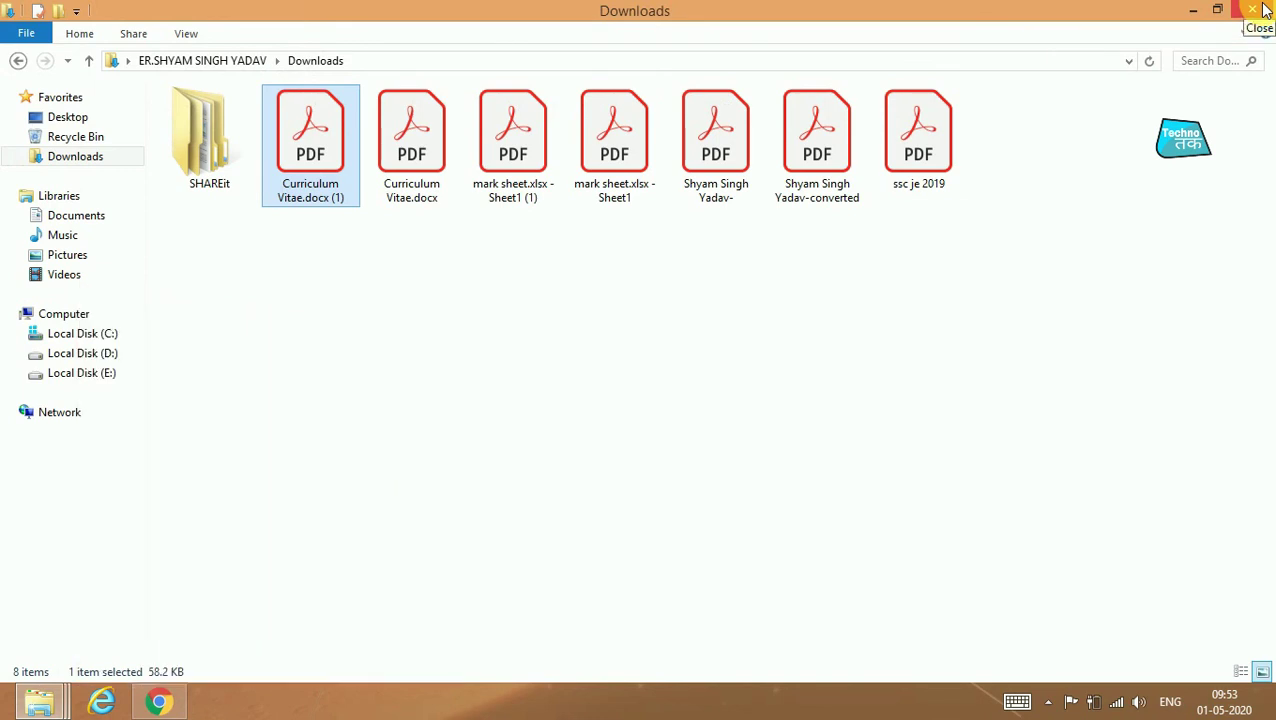